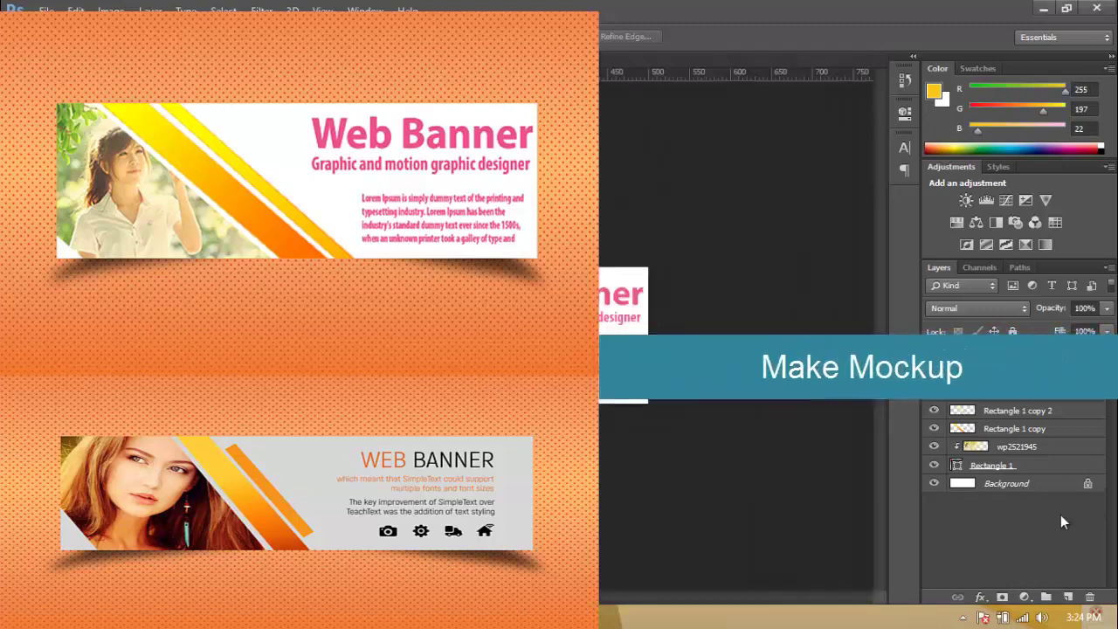
Select the banner's text and shape layers and merge them into one Background layer with Ctrl+Shift+E
left_click(1030, 484)
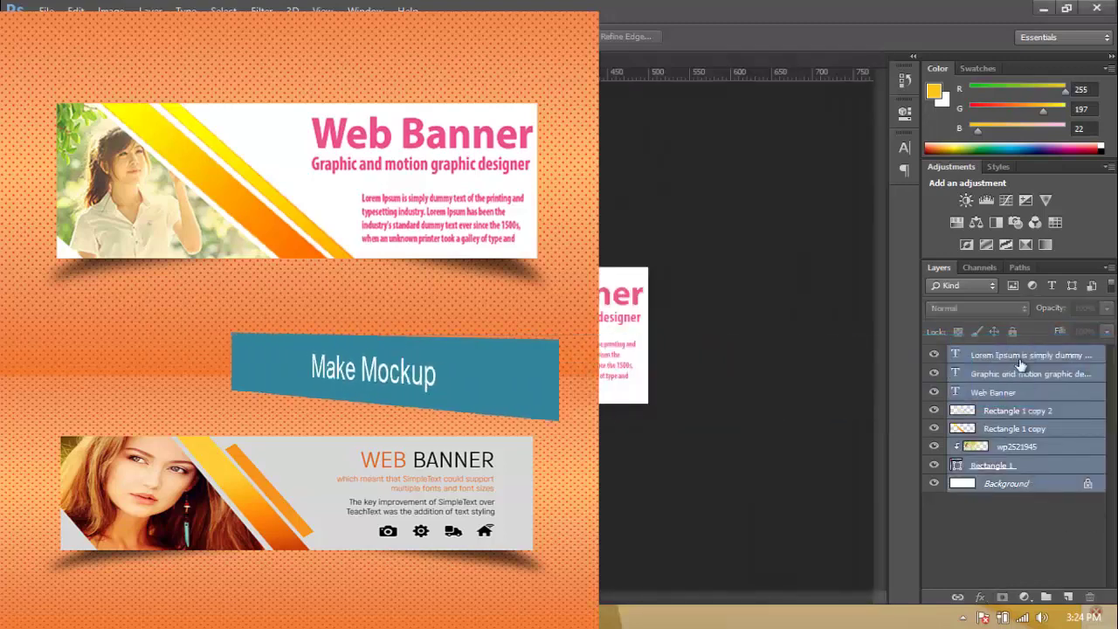
key("ctrl+shift+e")
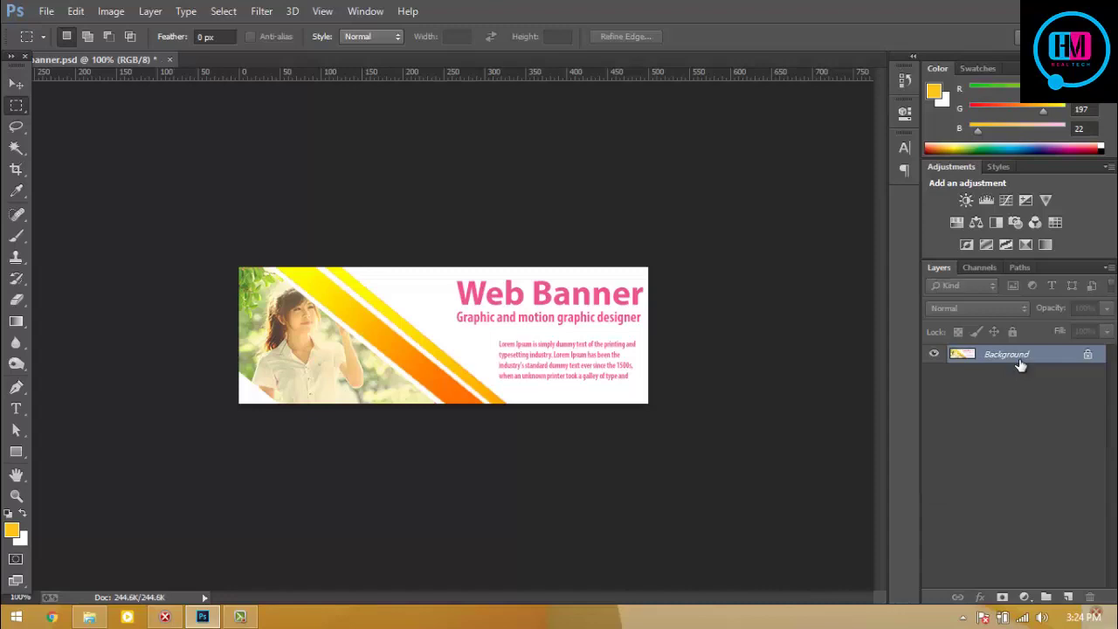
Restore the layers, unlock Background as Layer 0, and stamp a merged copy with the others hidden
key("ctrl+z")
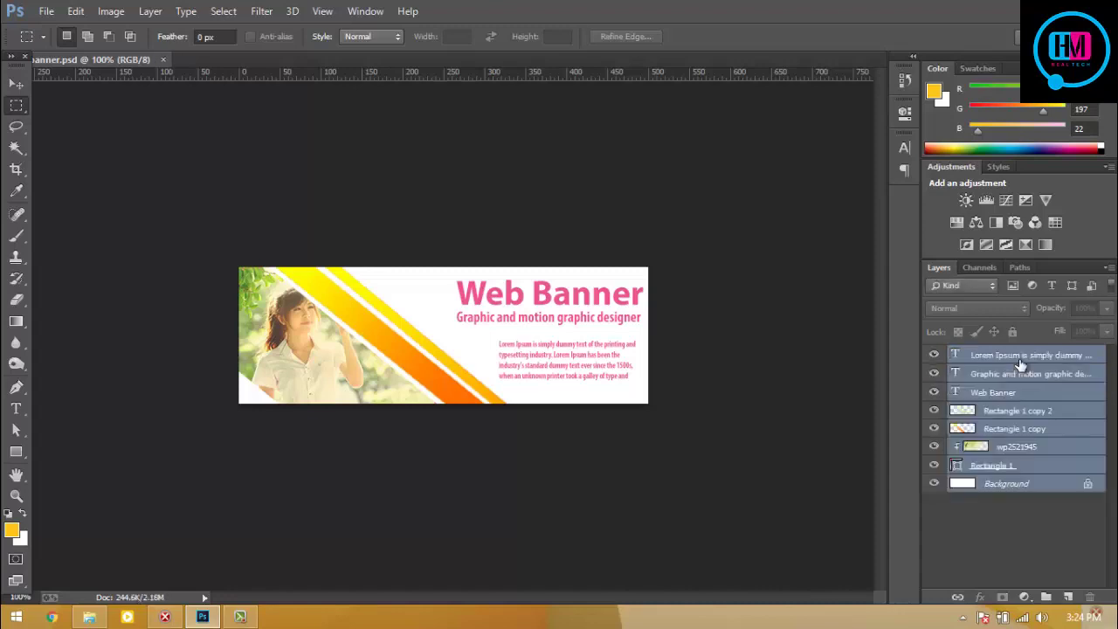
left_click(1022, 363)
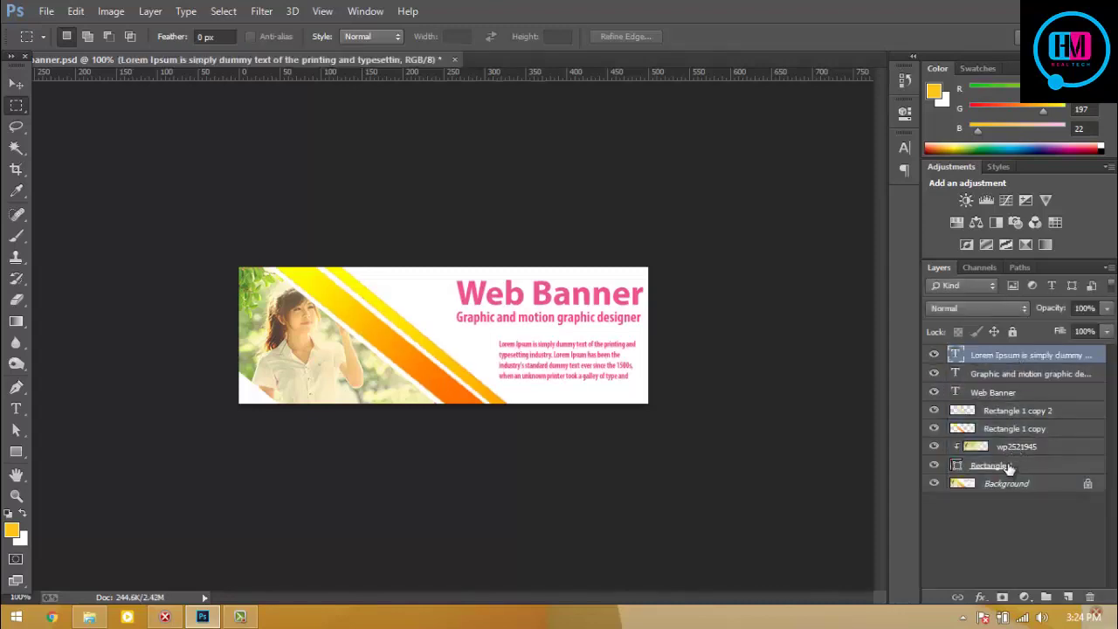
left_click(1004, 483)
left_click(1088, 483)
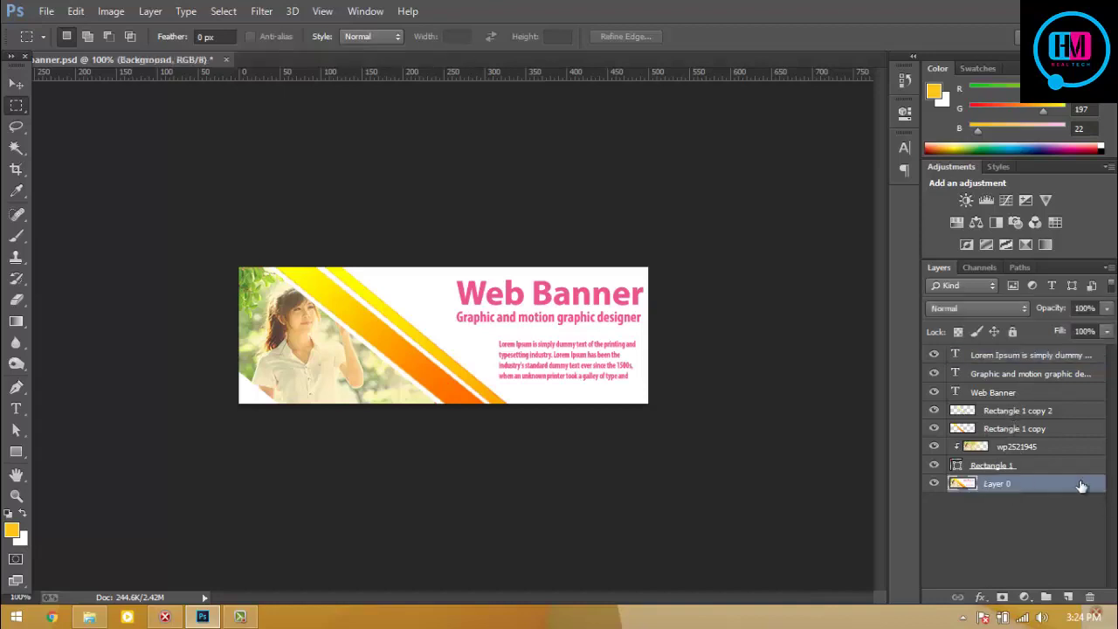
left_click(1009, 360, "shift")
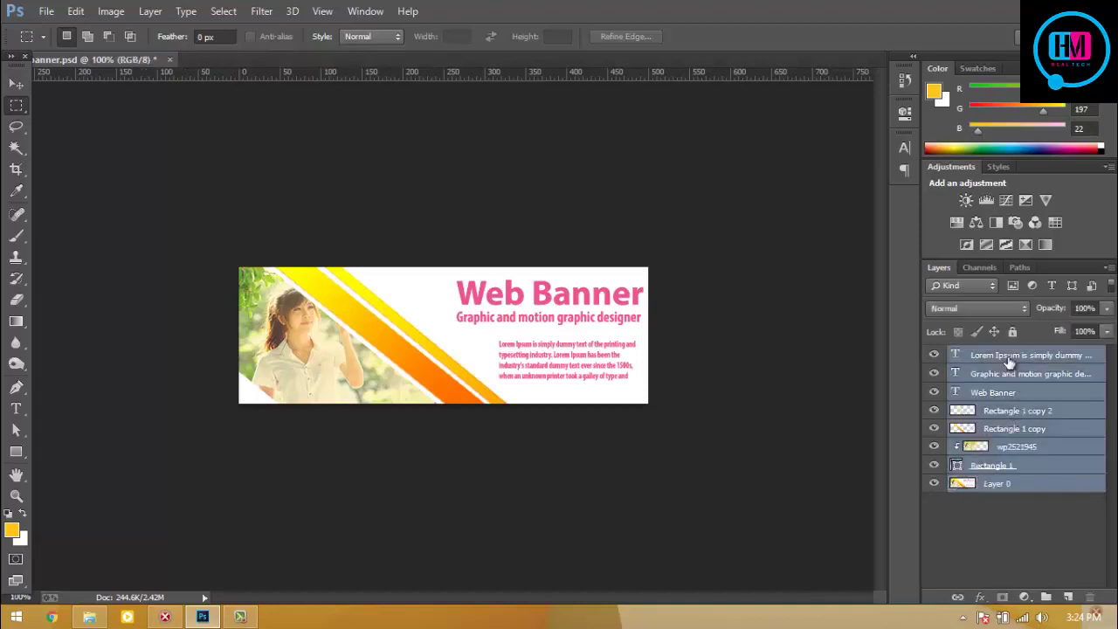
key("ctrl+alt+e")
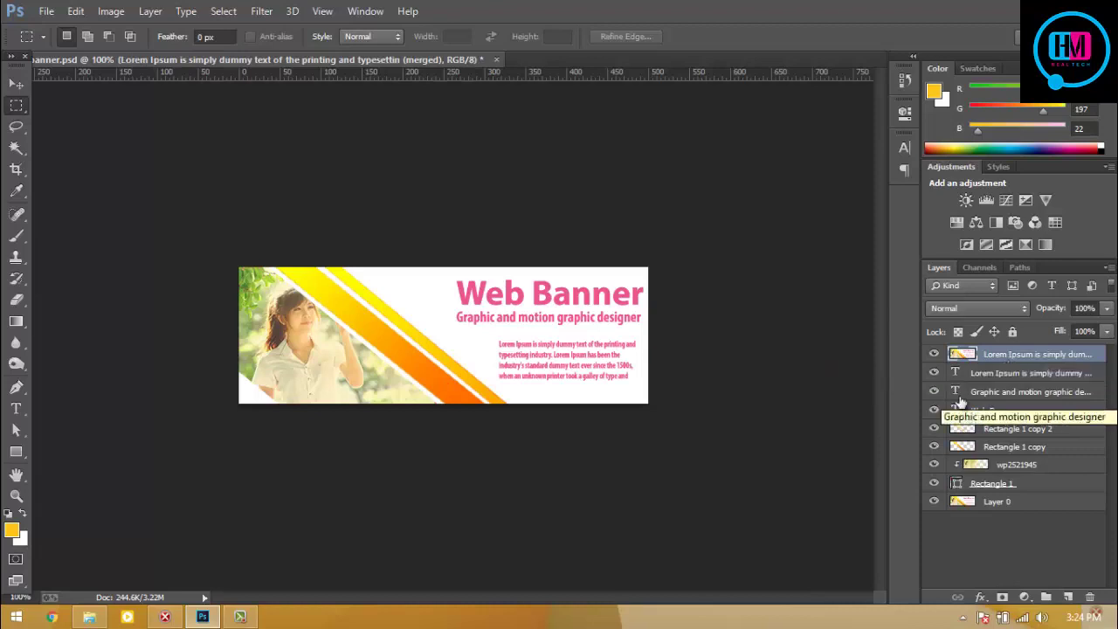
left_click_drag(934, 373, 931, 557)
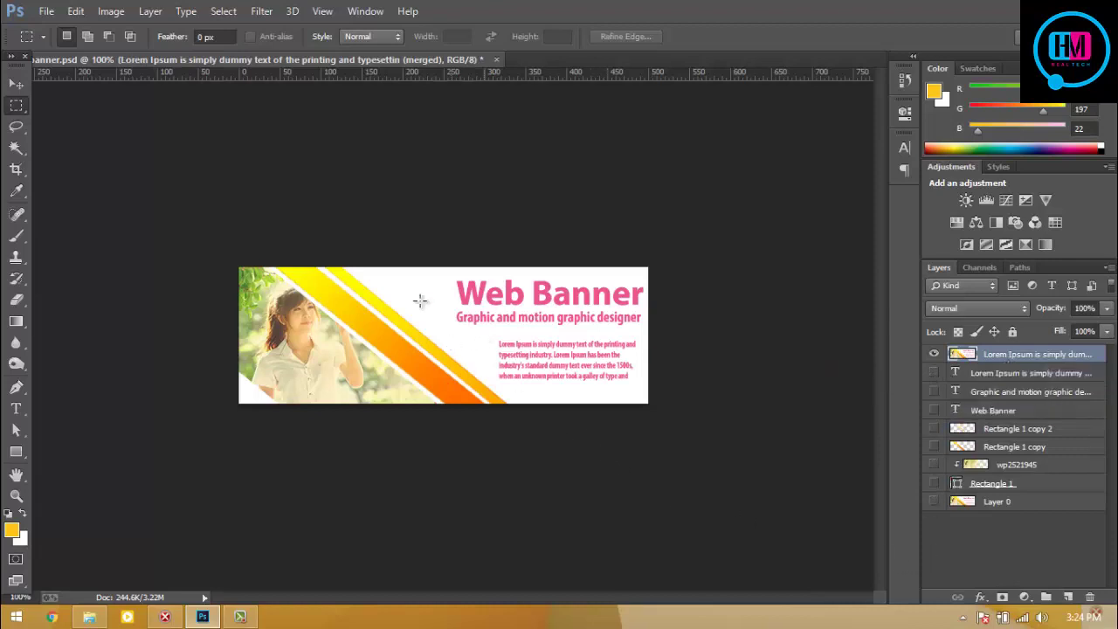
Drag web banner design.png from the desktop into Photoshop
left_click(16, 83)
left_click(137, 137)
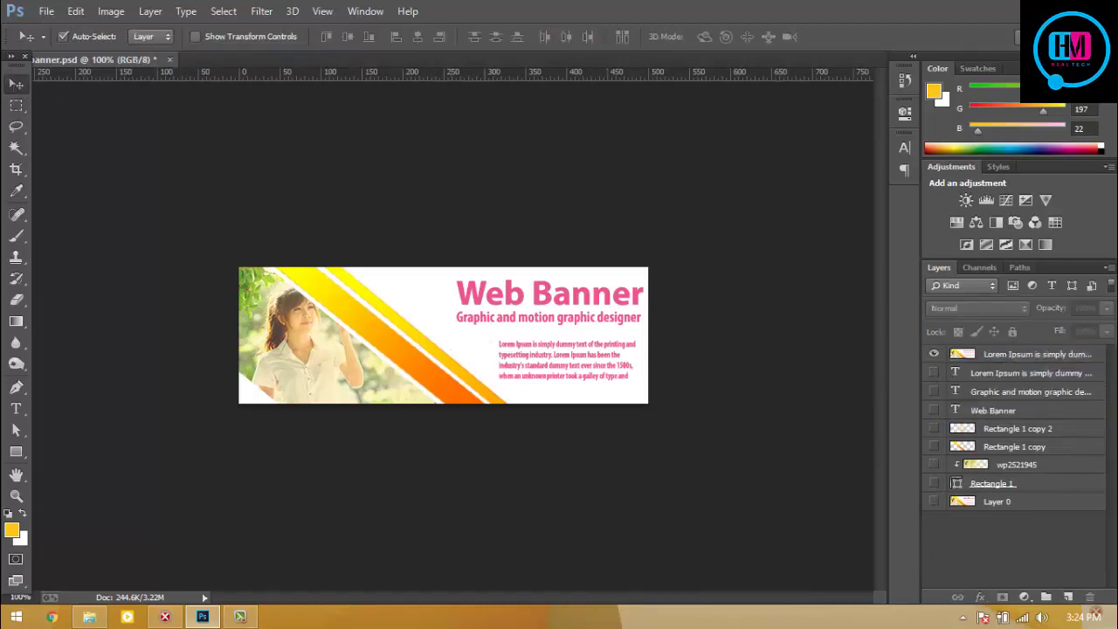
key("super+d")
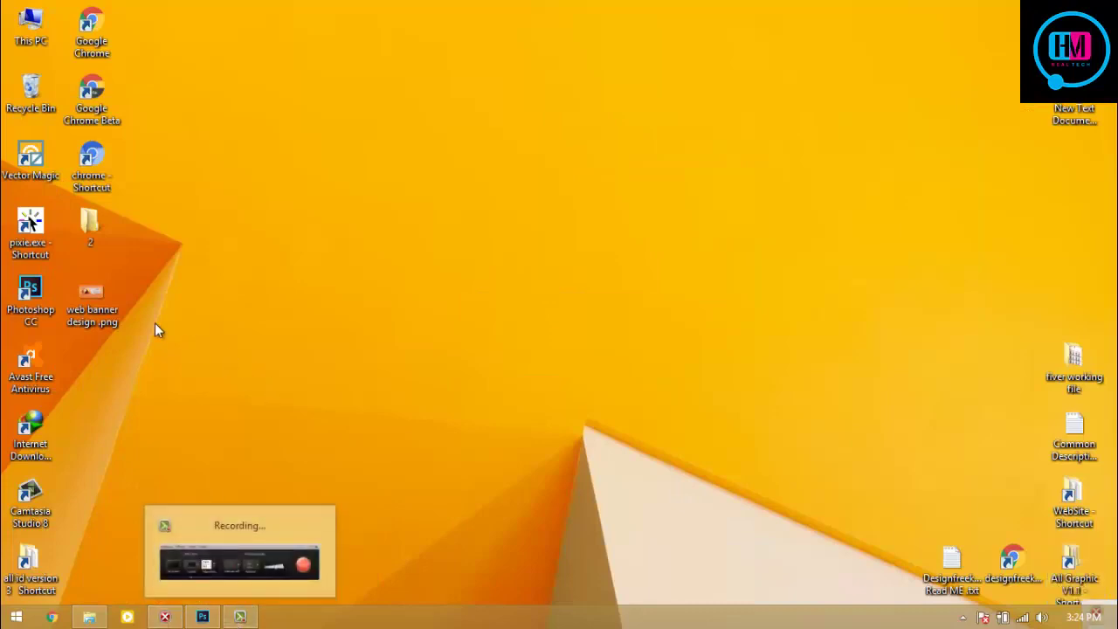
left_click_drag(91, 302, 213, 493)
mouse_move(216, 615)
left_mouse_down()
mouse_move(373, 55)
mouse_move(517, 61)
left_mouse_up()
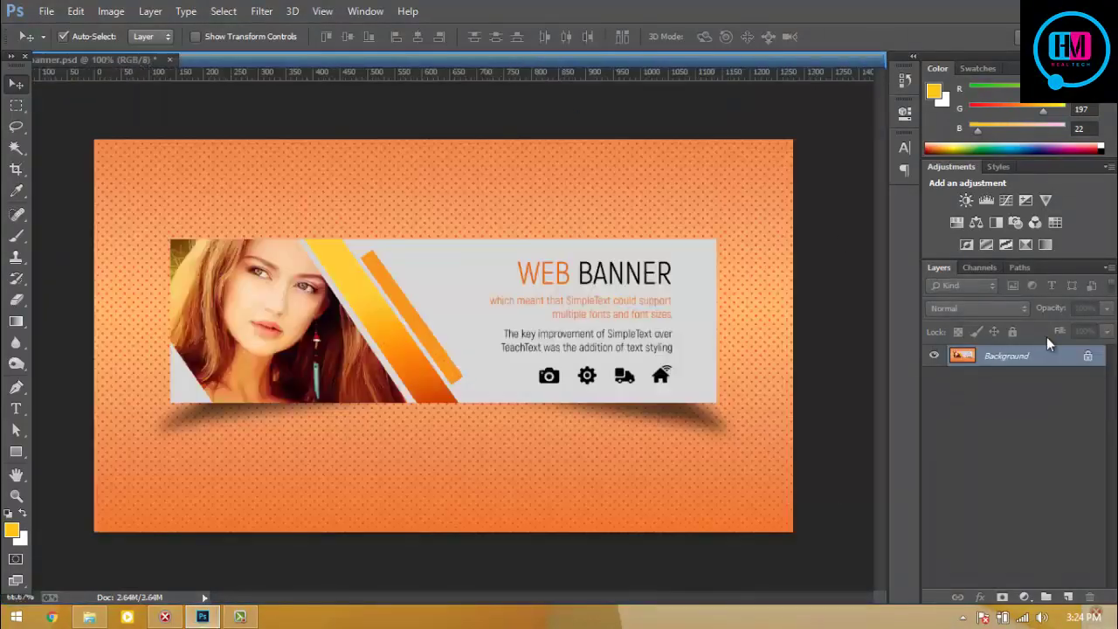
Dock the mockup as a tab, unlock it as Layer 0, and discard a test rectangle
left_click(1088, 356)
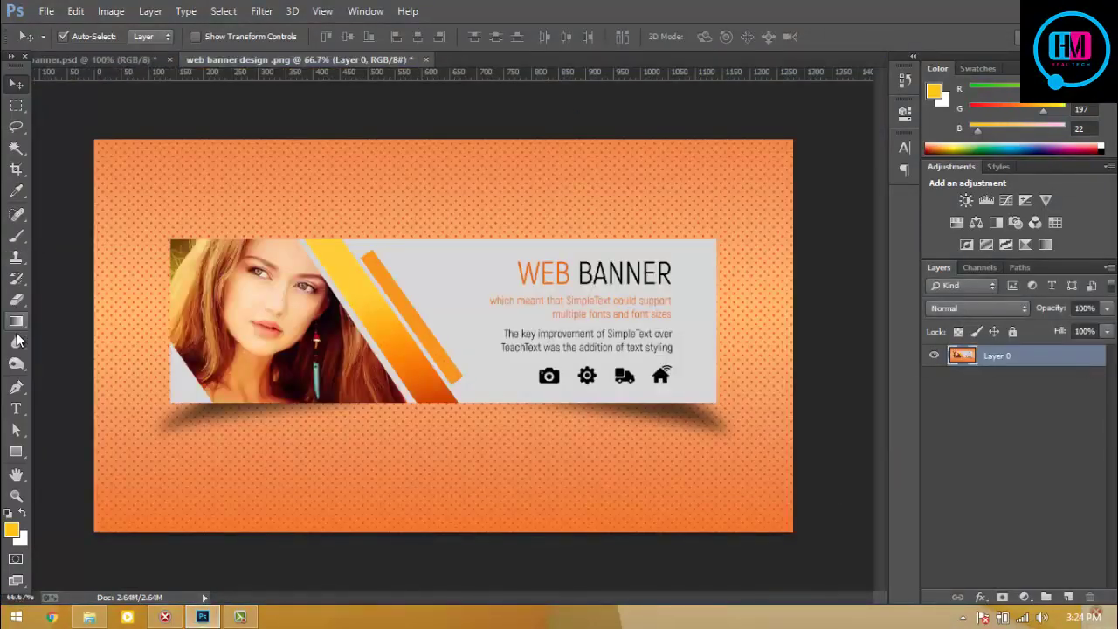
left_click(19, 452)
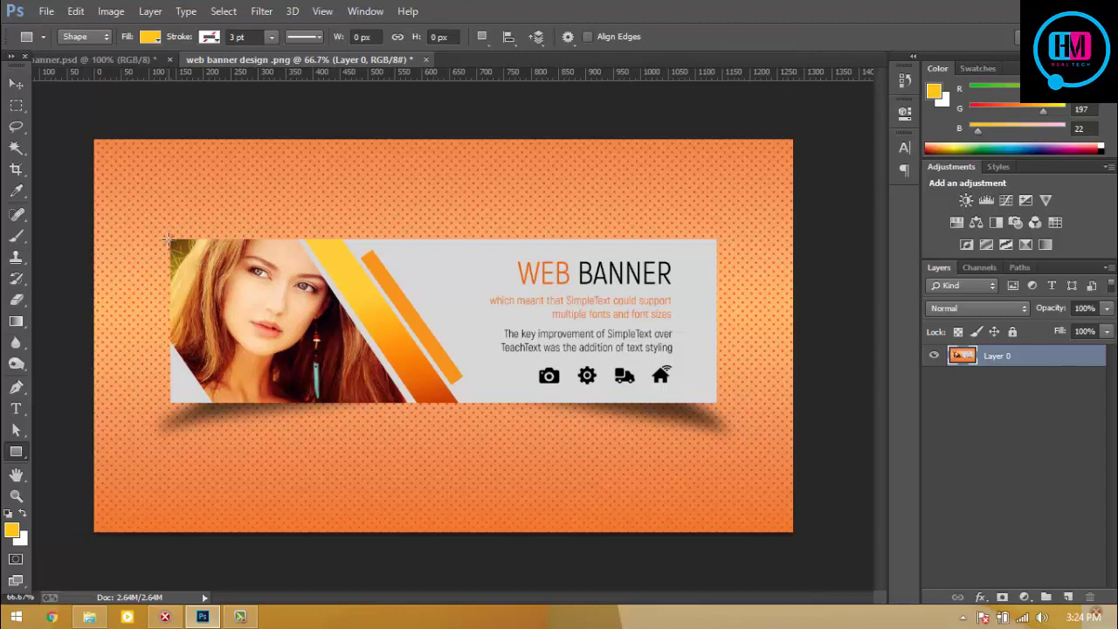
left_click_drag(169, 238, 719, 401)
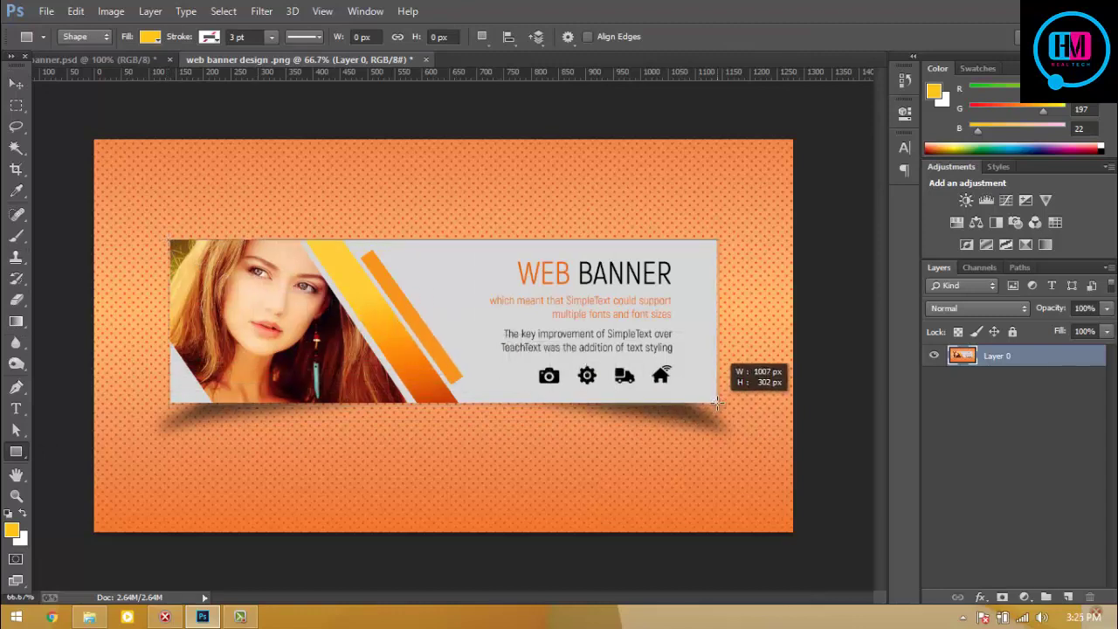
left_click_drag(717, 402, 717, 402)
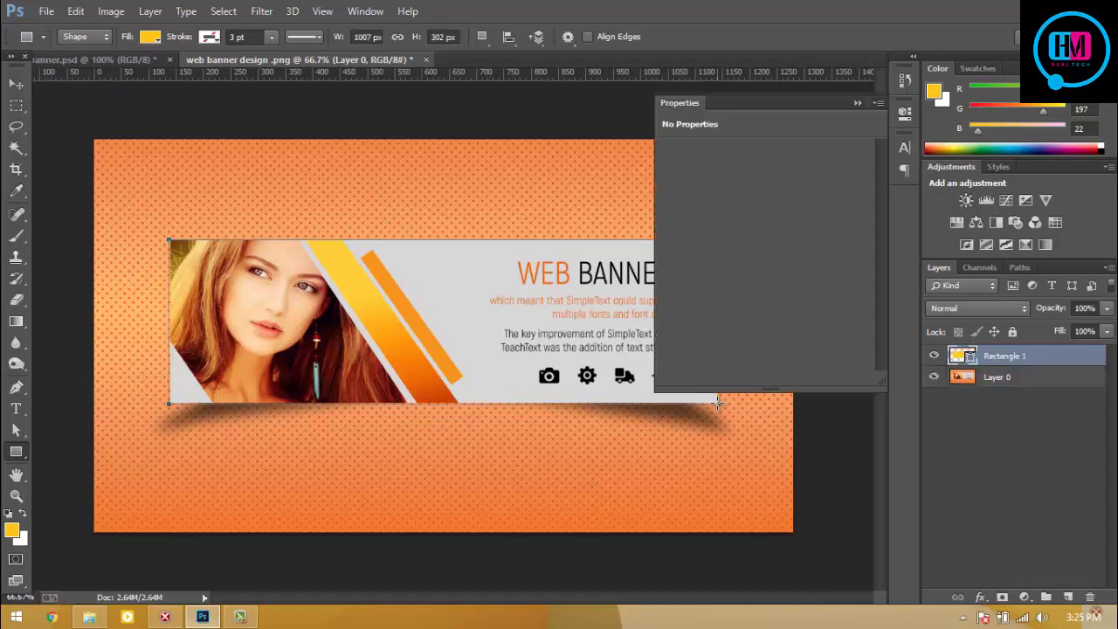
key("ctrl+z")
left_click(858, 103)
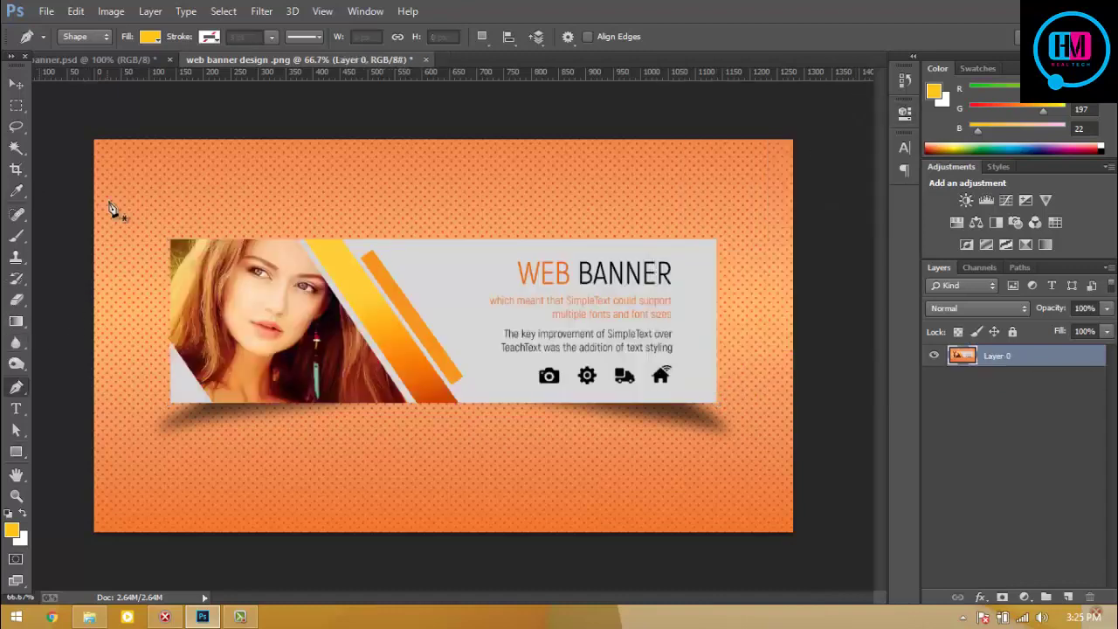
Start a pen shape path with its first point at the banner's top-left corner
key("p")
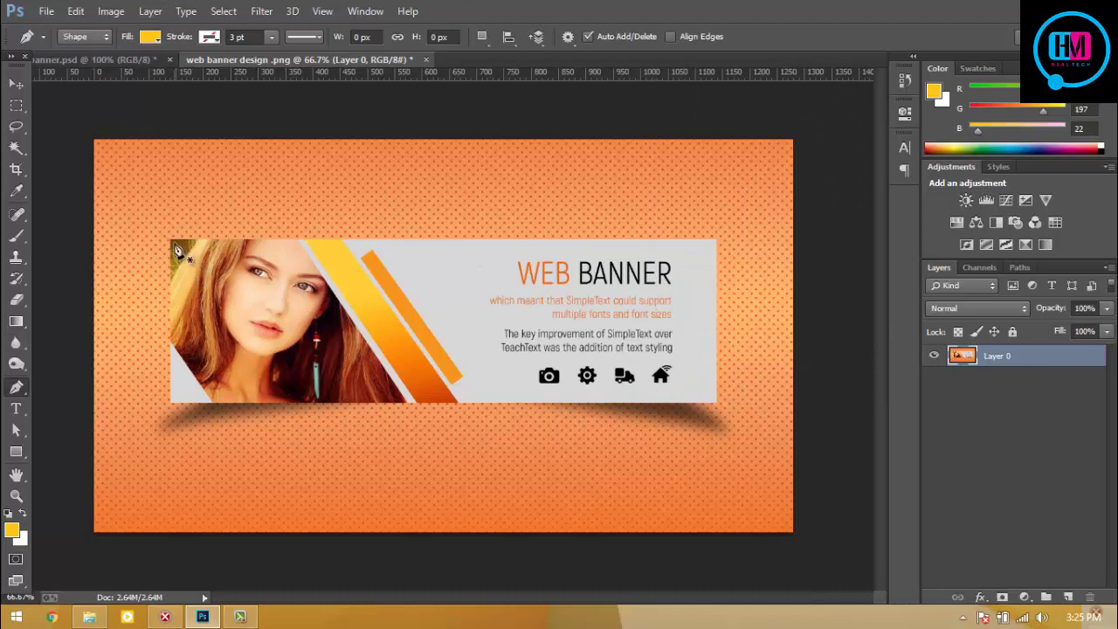
key("ctrl+plus")
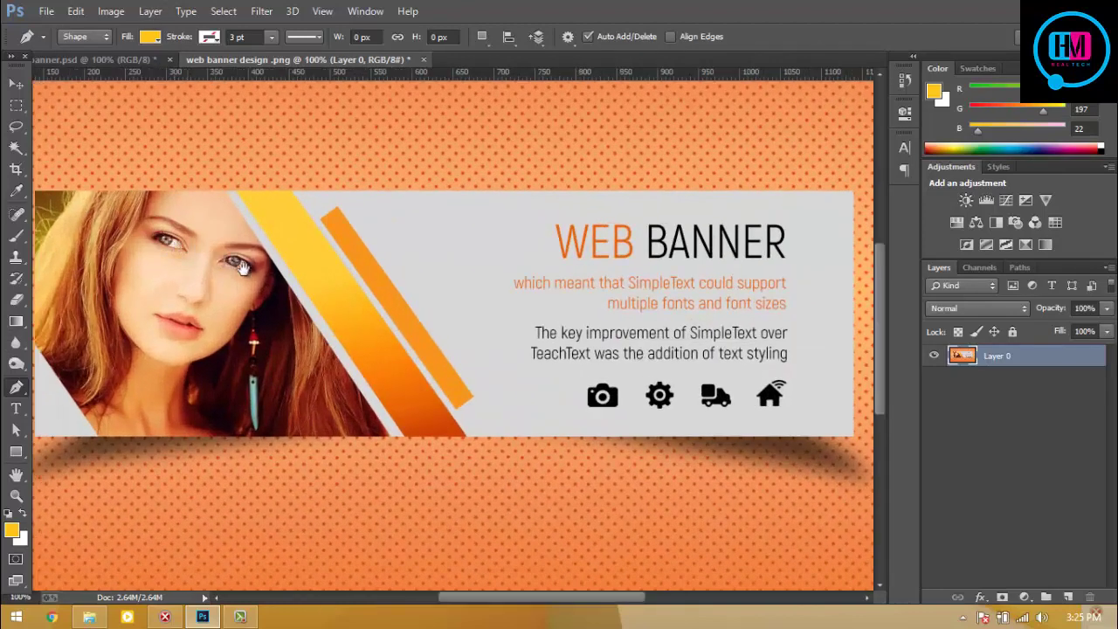
scroll(246, 229, "left", 5)
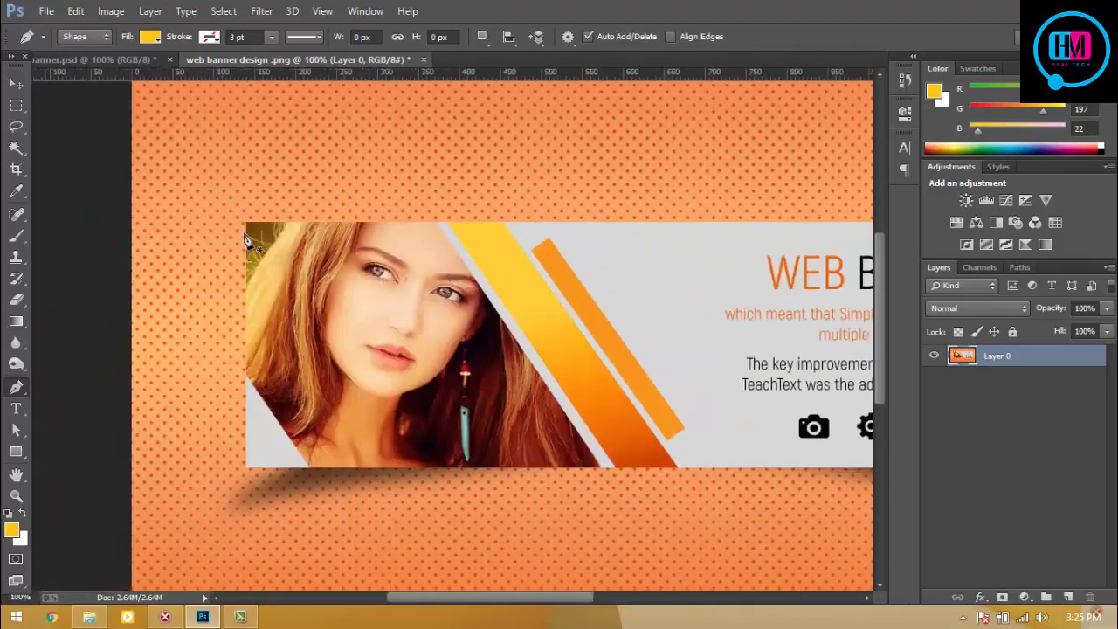
left_click(349, 235)
left_click_drag(650, 200, 365, 227)
key("ctrl+minus")
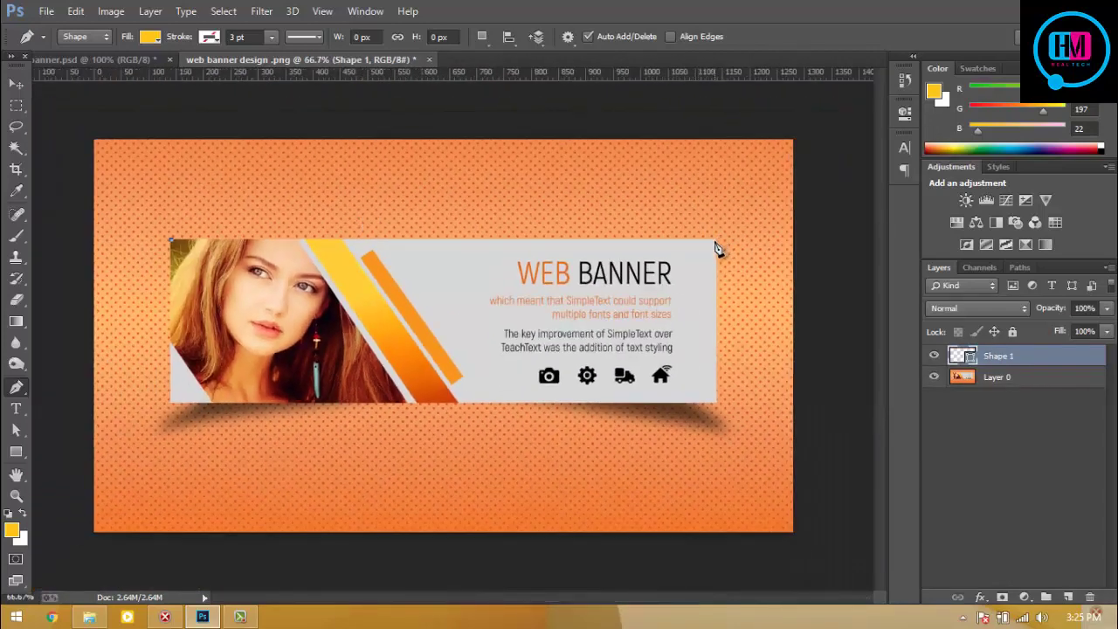
Extend the path past the banner's top-right corner, close it, and zoom out to 66.7%
left_click_drag(717, 241, 757, 241)
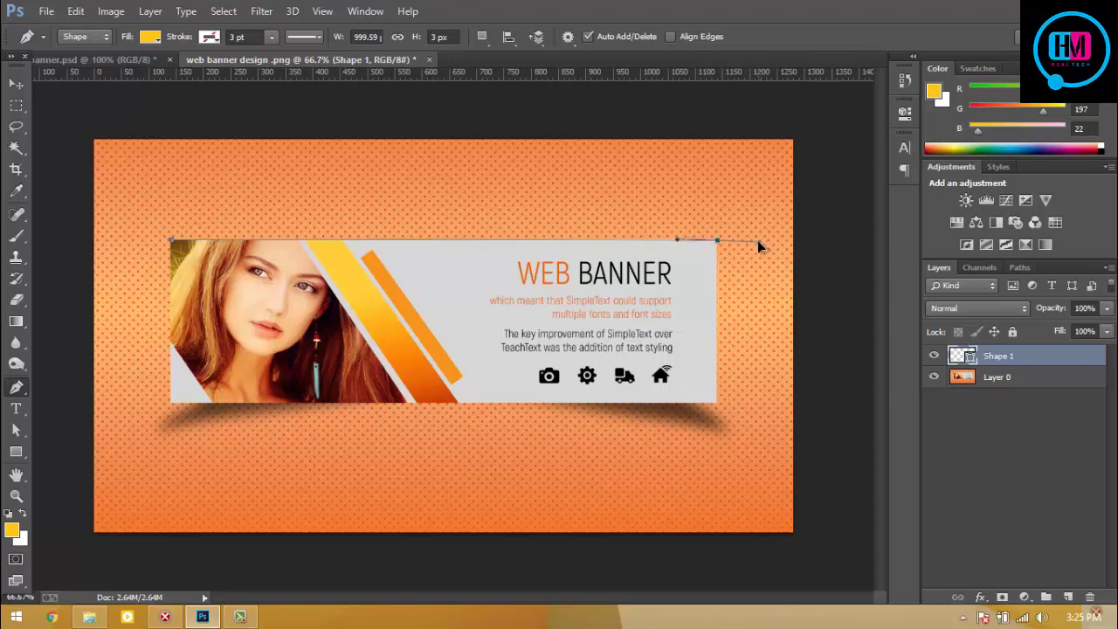
left_click_drag(760, 249, 759, 245)
key("super")
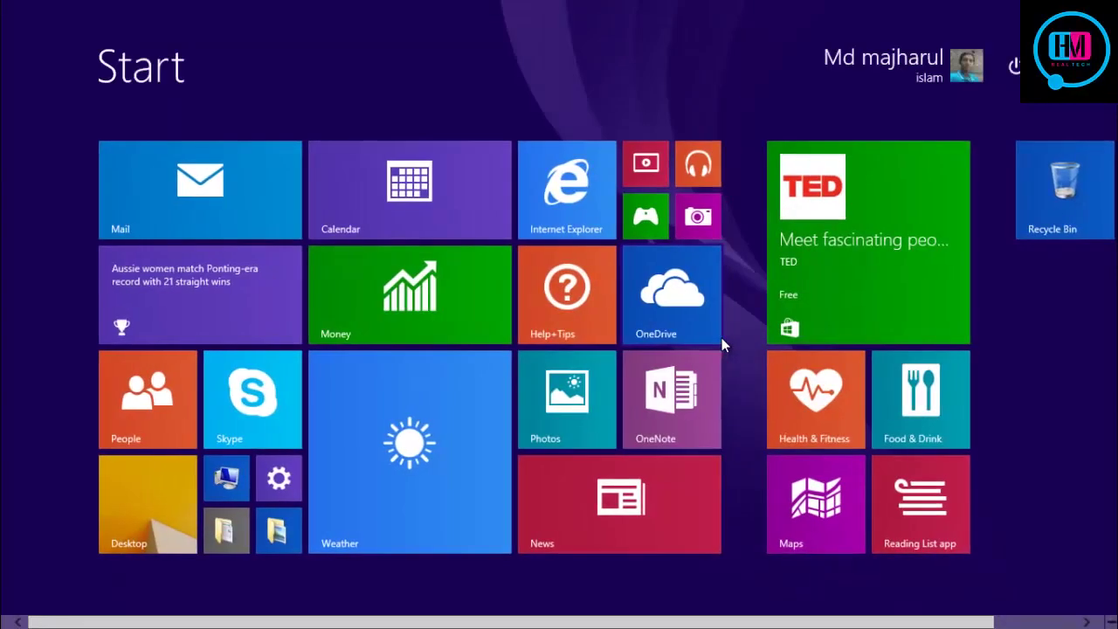
key("super")
key("ctrl+plus")
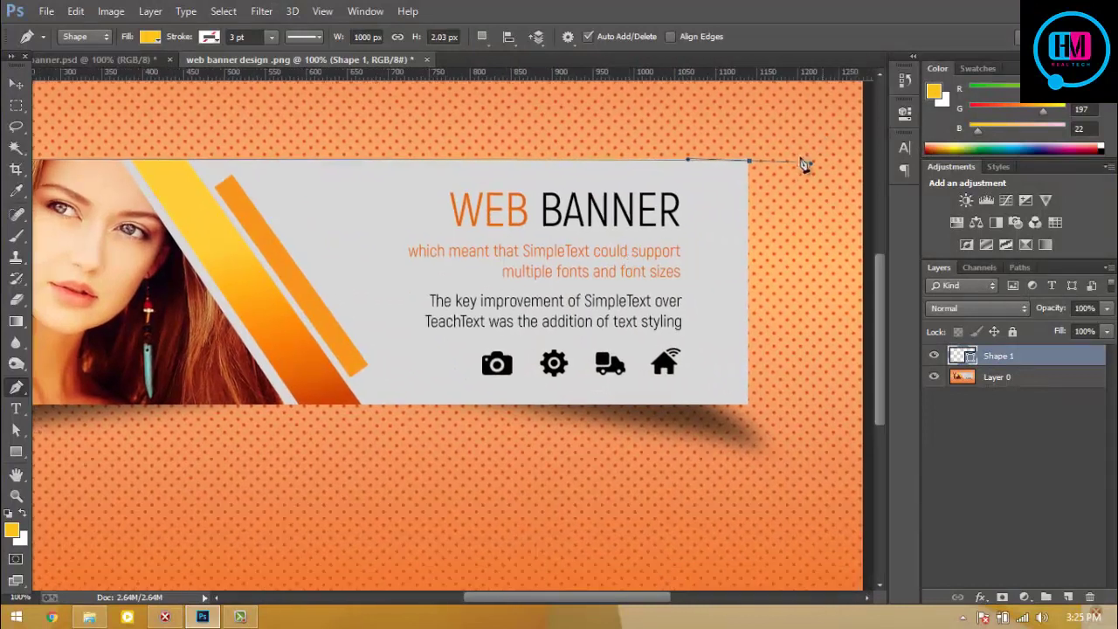
left_click(810, 163)
left_click(748, 161)
key("ctrl+minus")
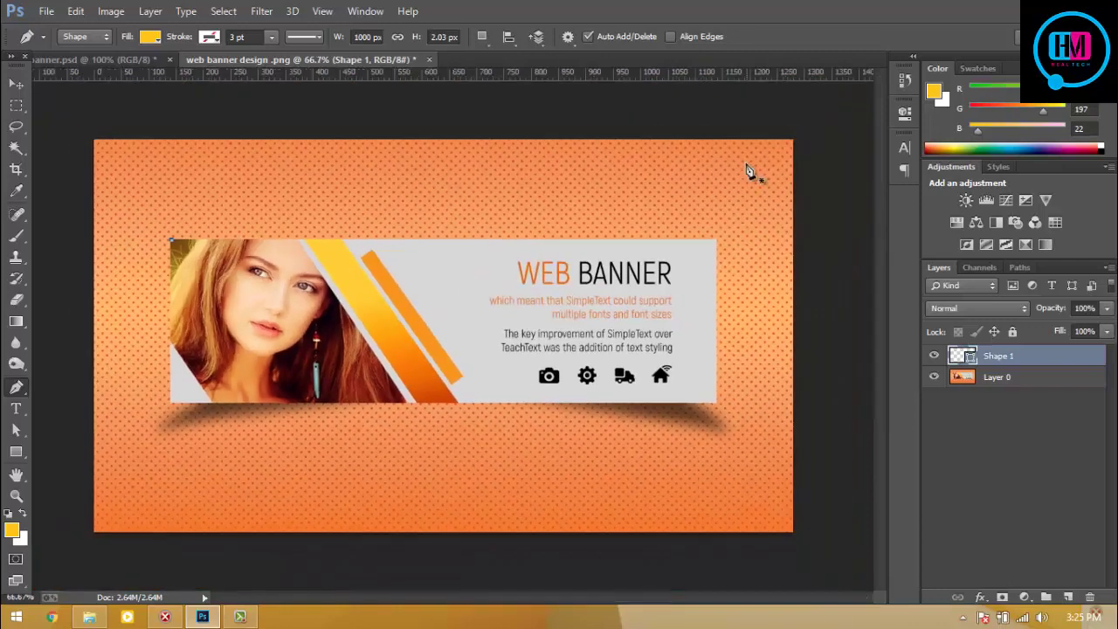
Pen-draw a yellow Shape 2 through the banner's four corners, closing it at the top-right corner
left_click(716, 243)
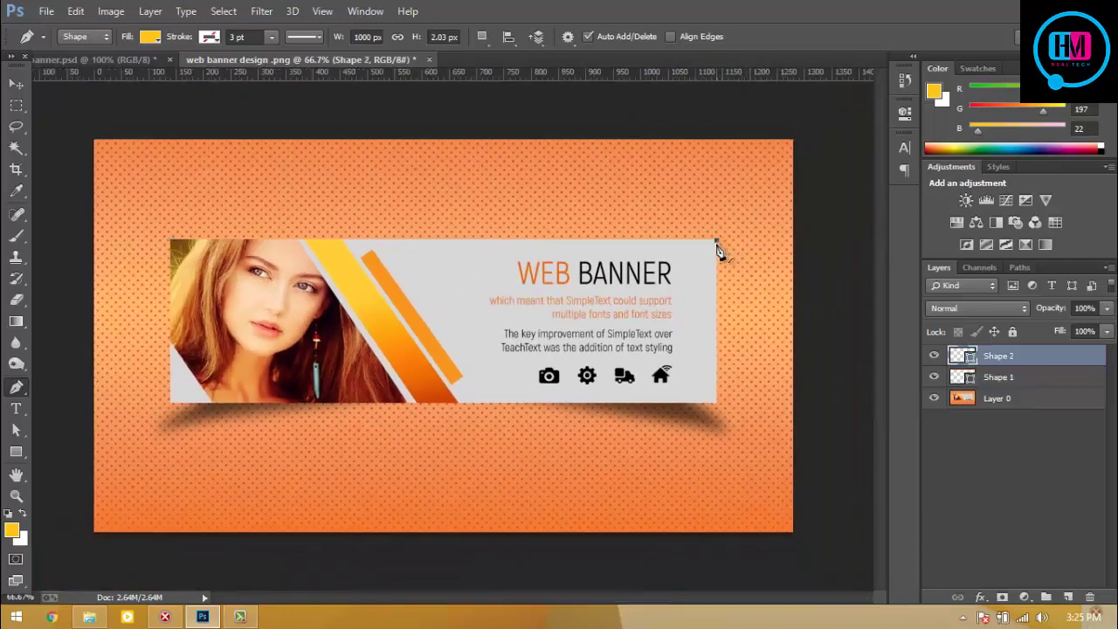
left_click(716, 405)
left_click(172, 404)
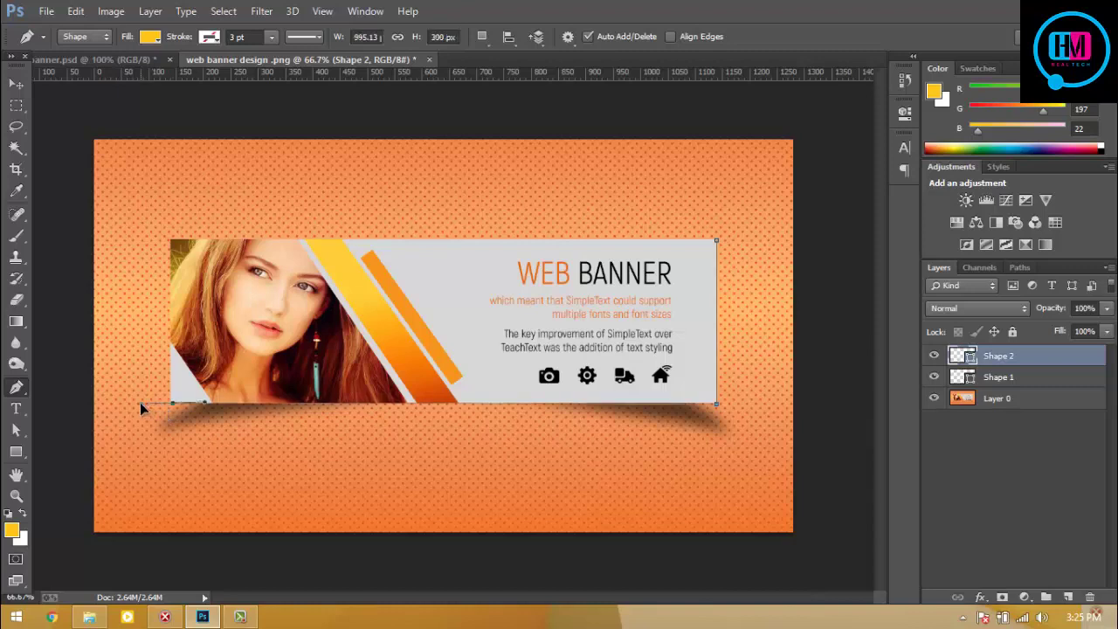
left_click(140, 403)
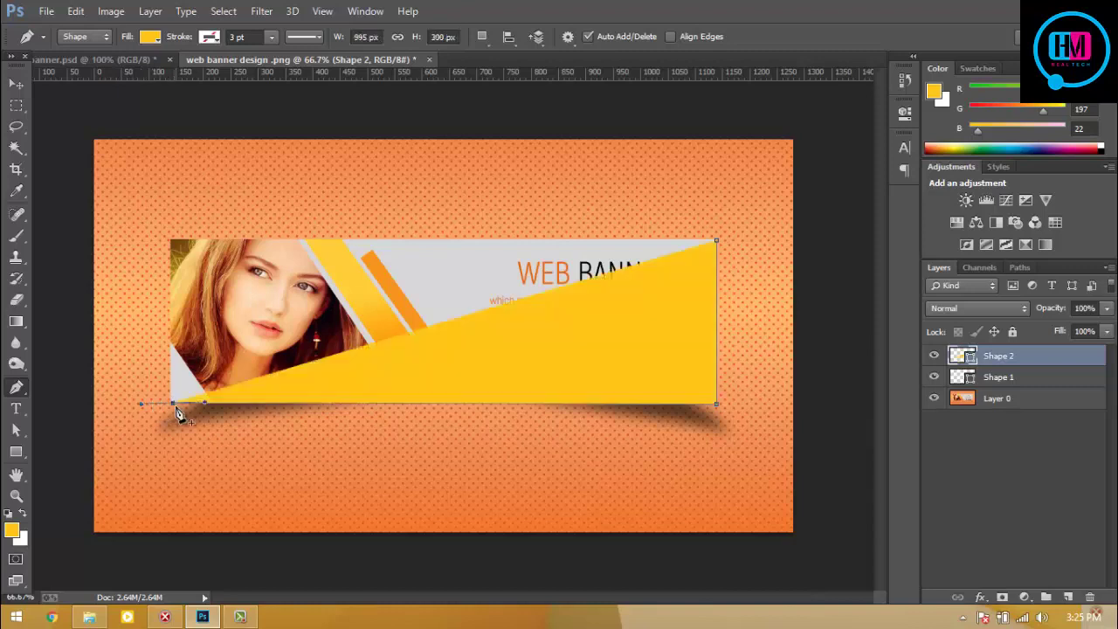
left_click(172, 403, "alt")
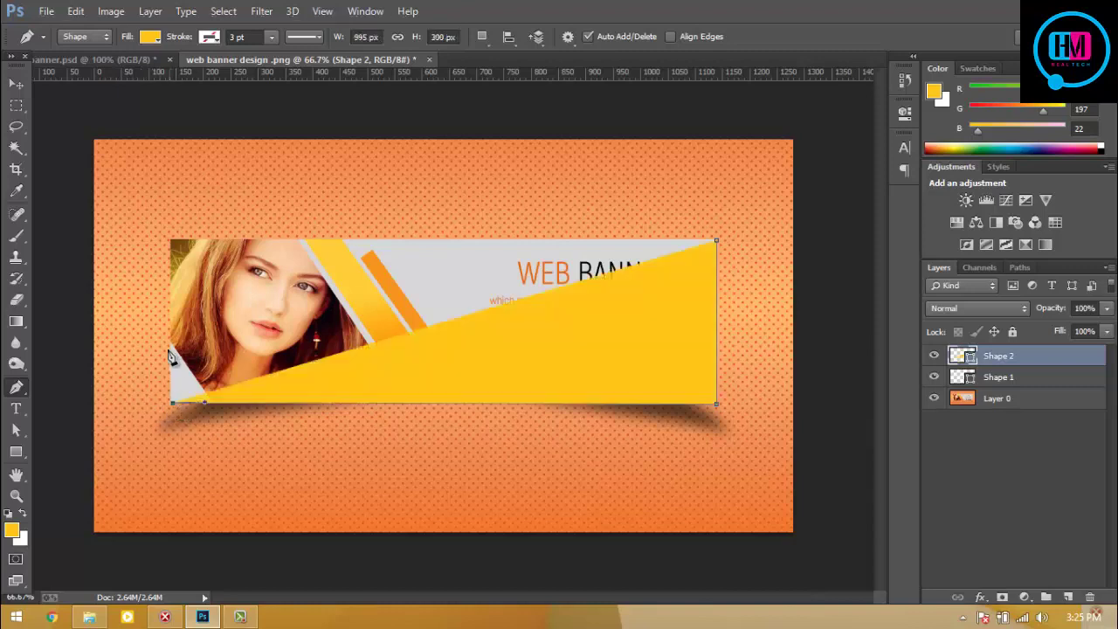
left_click(173, 243)
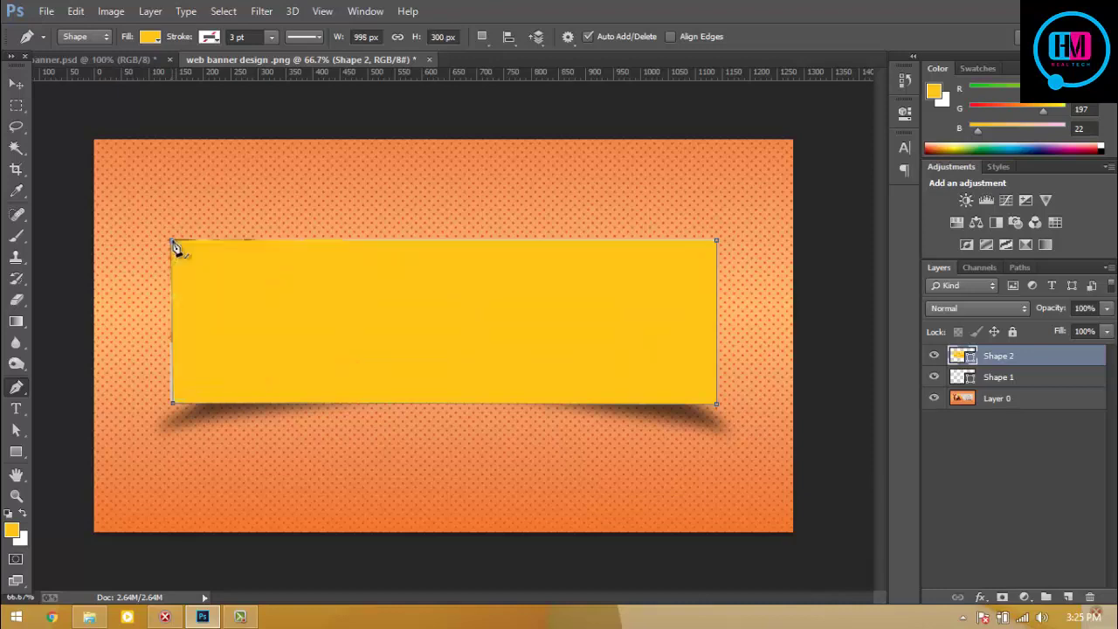
left_click(716, 241)
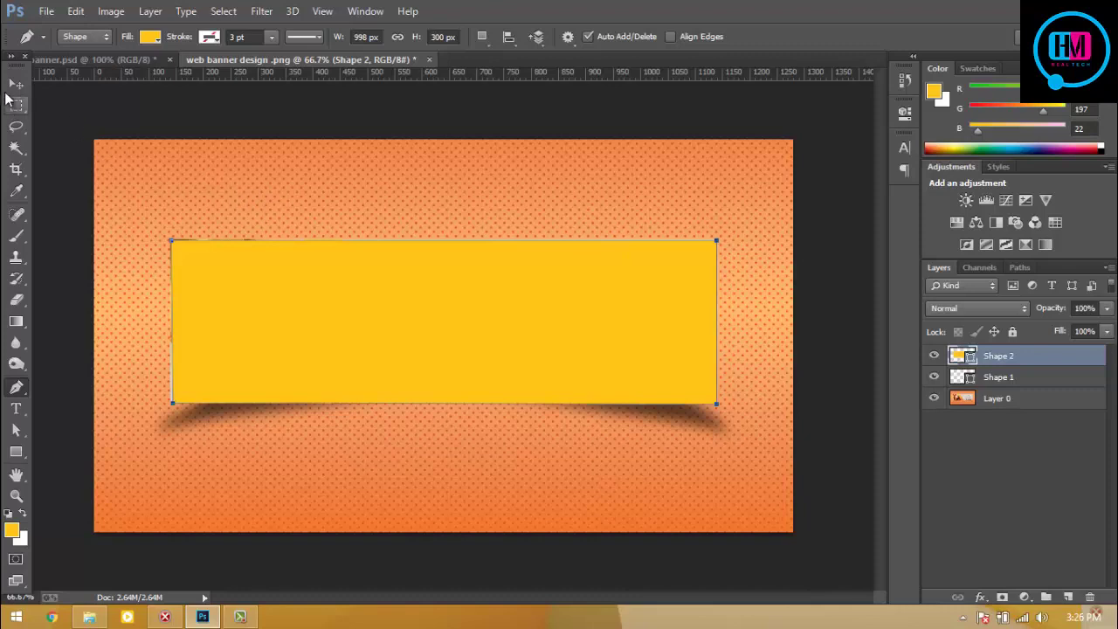
left_click(16, 84)
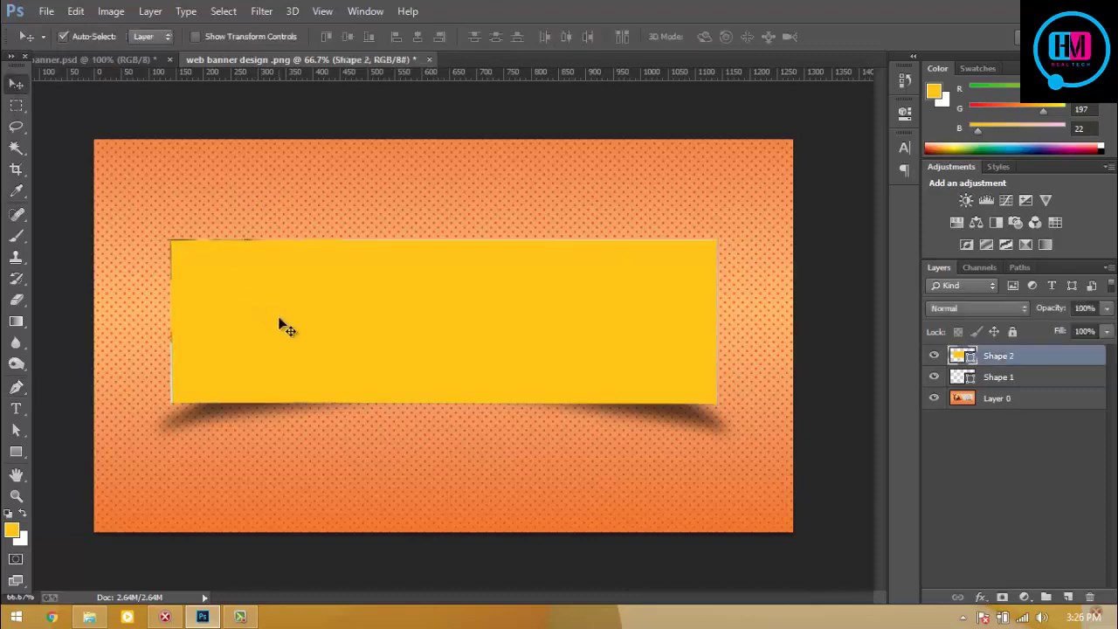
Scale the yellow rectangle to about 102% around its centre
key("ctrl+t")
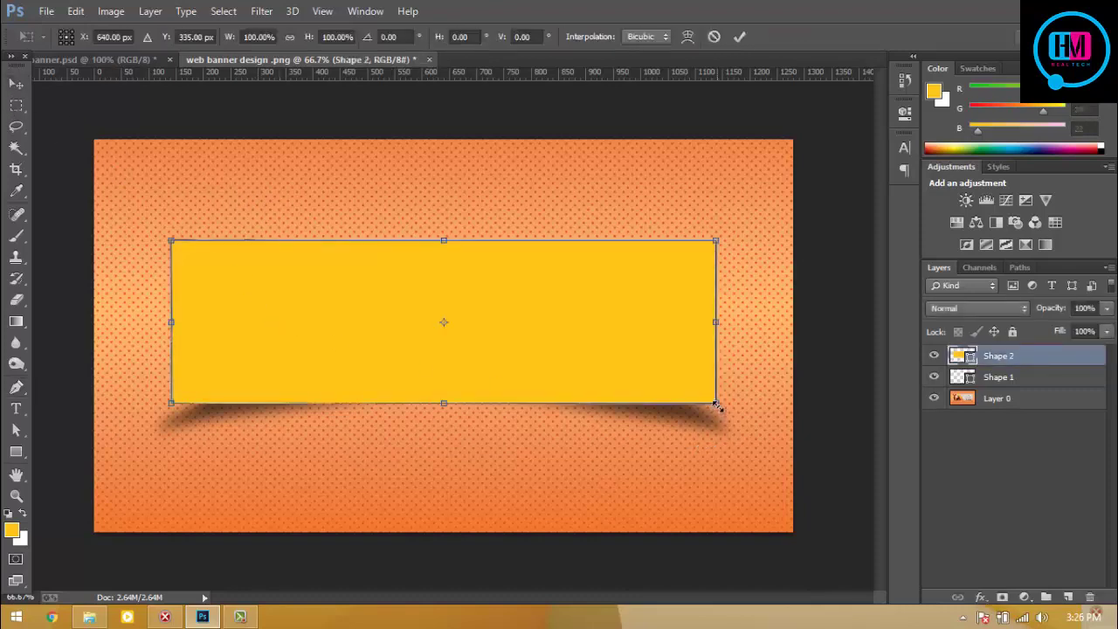
left_click_drag(717, 405, 722, 405)
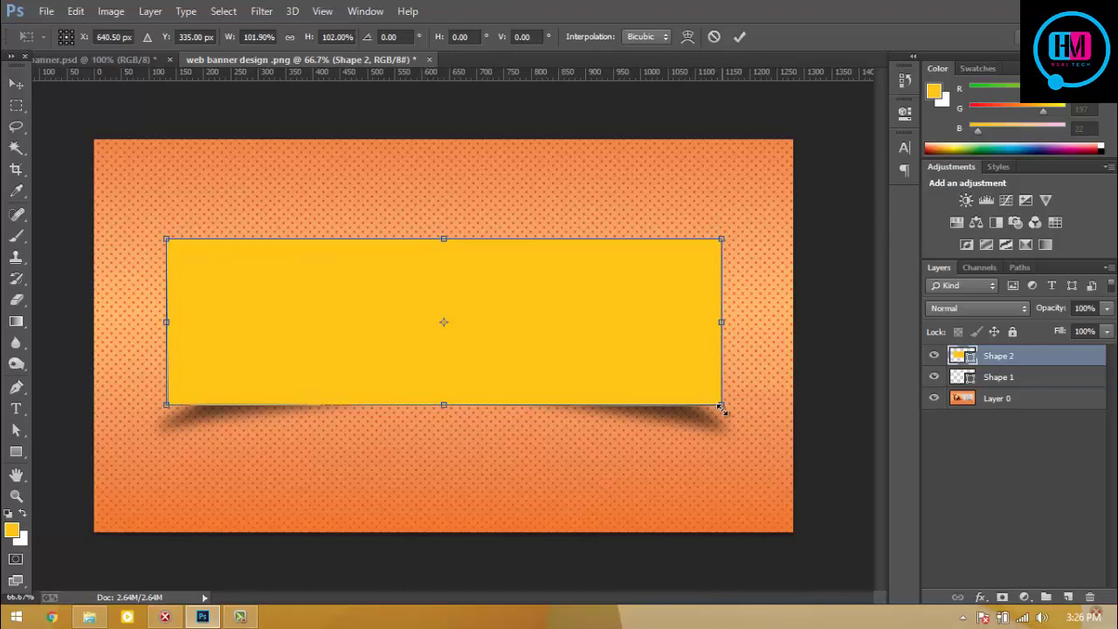
left_click(739, 37)
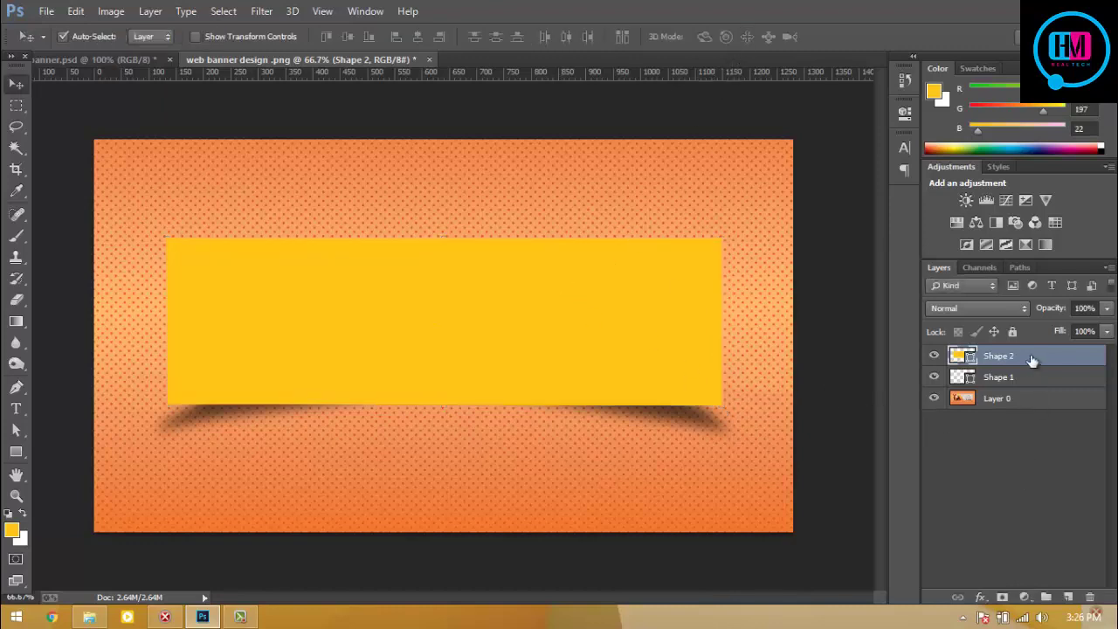
Convert the Shape 2 layer into a smart object and open its contents
right_click(1009, 359)
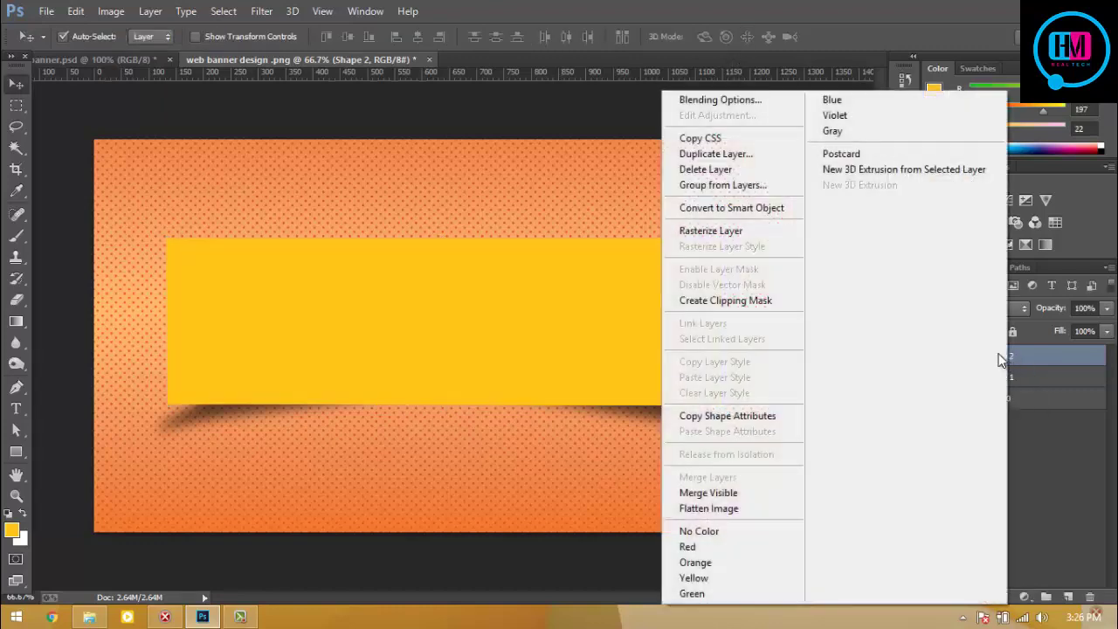
left_click(731, 209)
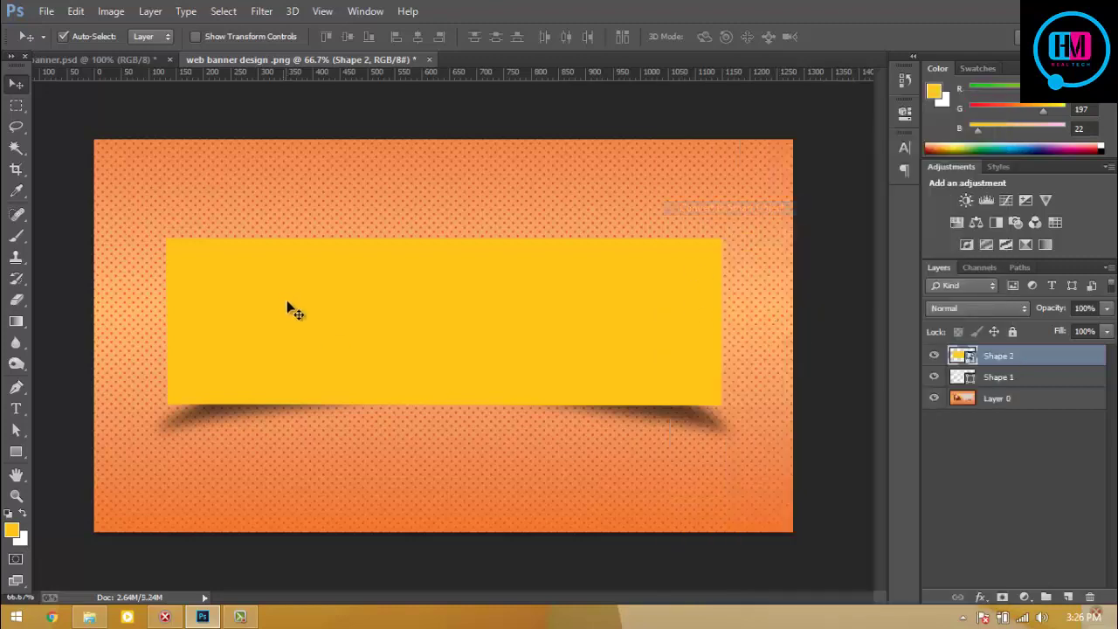
left_click(992, 499)
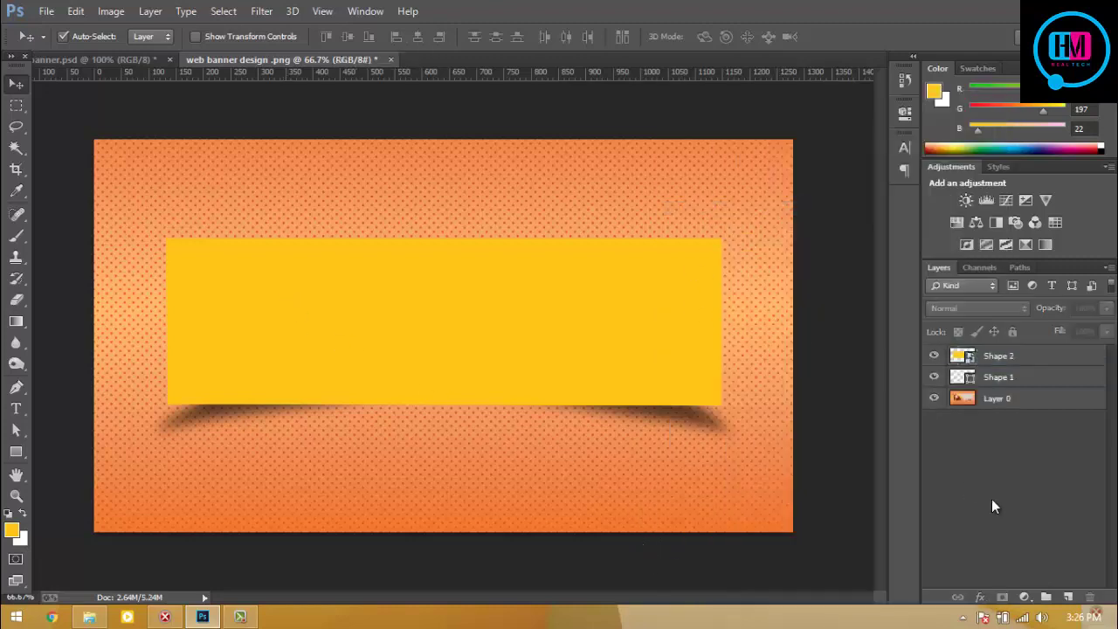
double_click(972, 360)
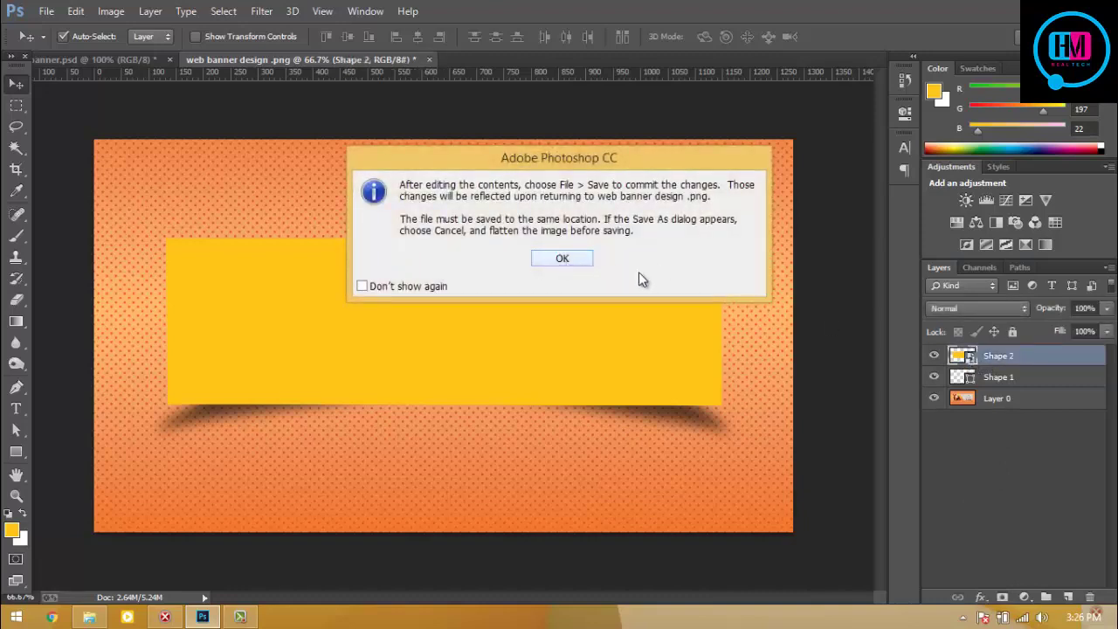
Dock Shape 2.psb as a tab and enlarge its yellow rectangle slightly from the centre
left_click(556, 260)
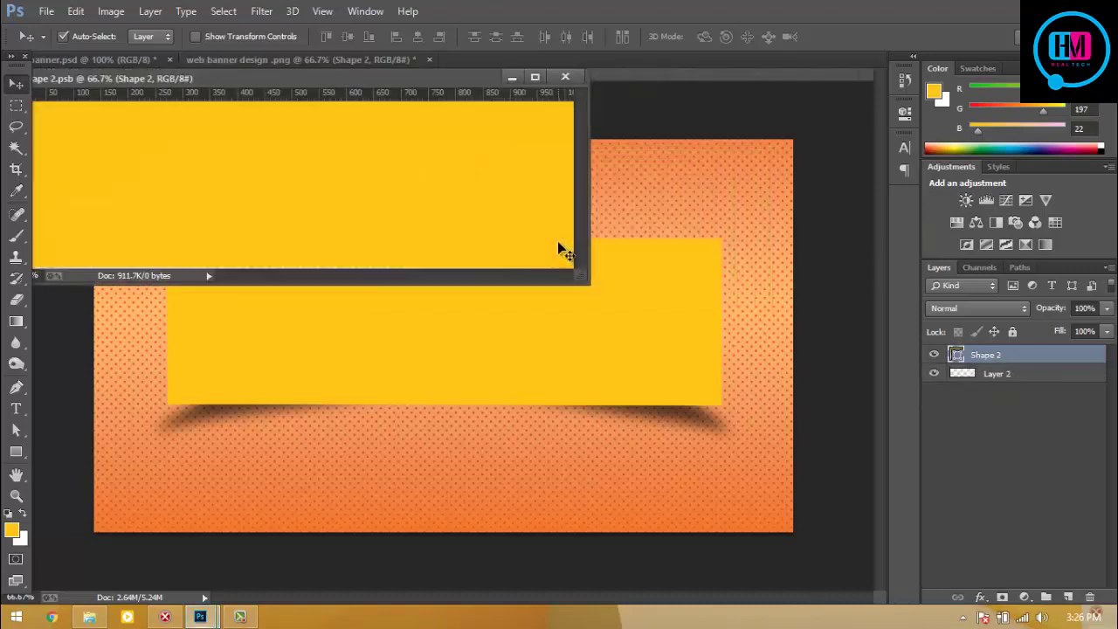
mouse_move(305, 100)
left_mouse_down()
mouse_move(644, 90)
mouse_move(664, 61)
left_mouse_up()
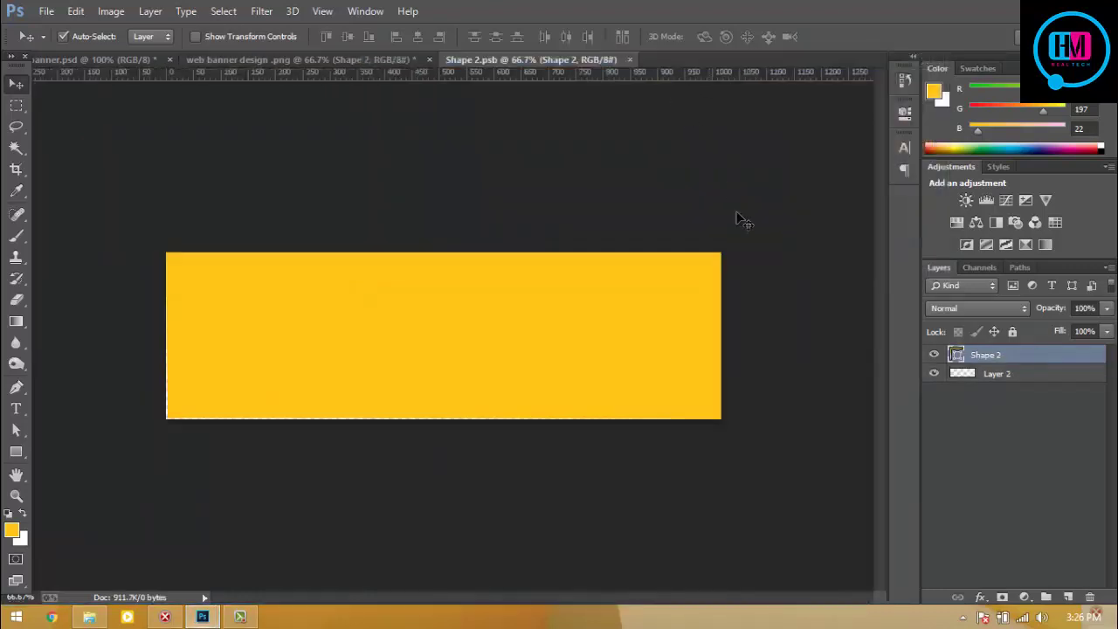
key("ctrl+t")
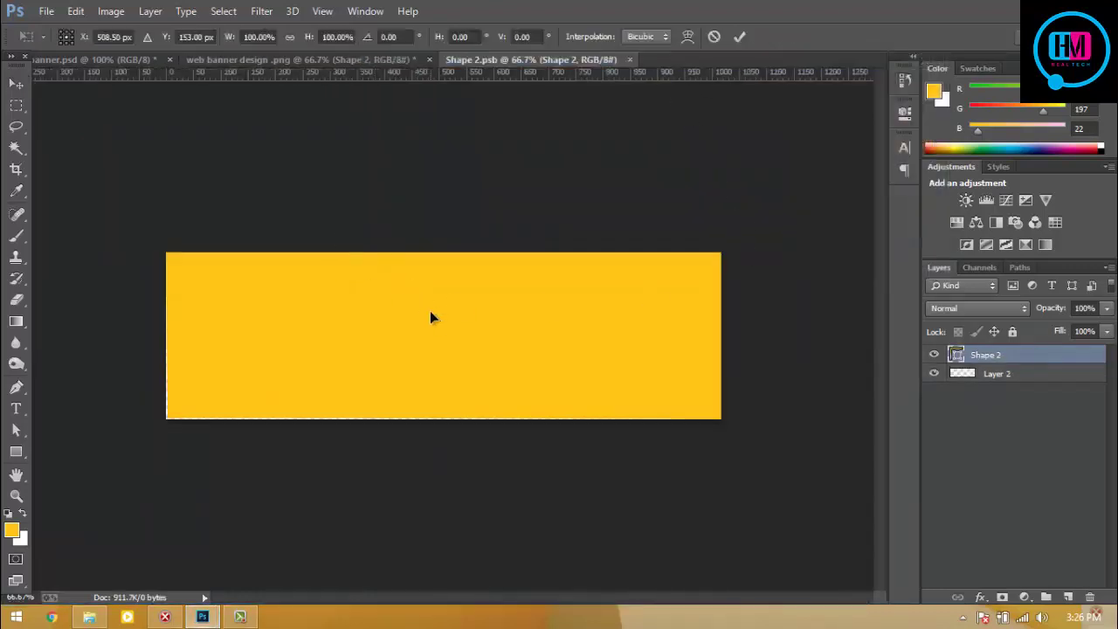
left_click_drag(721, 420, 727, 423)
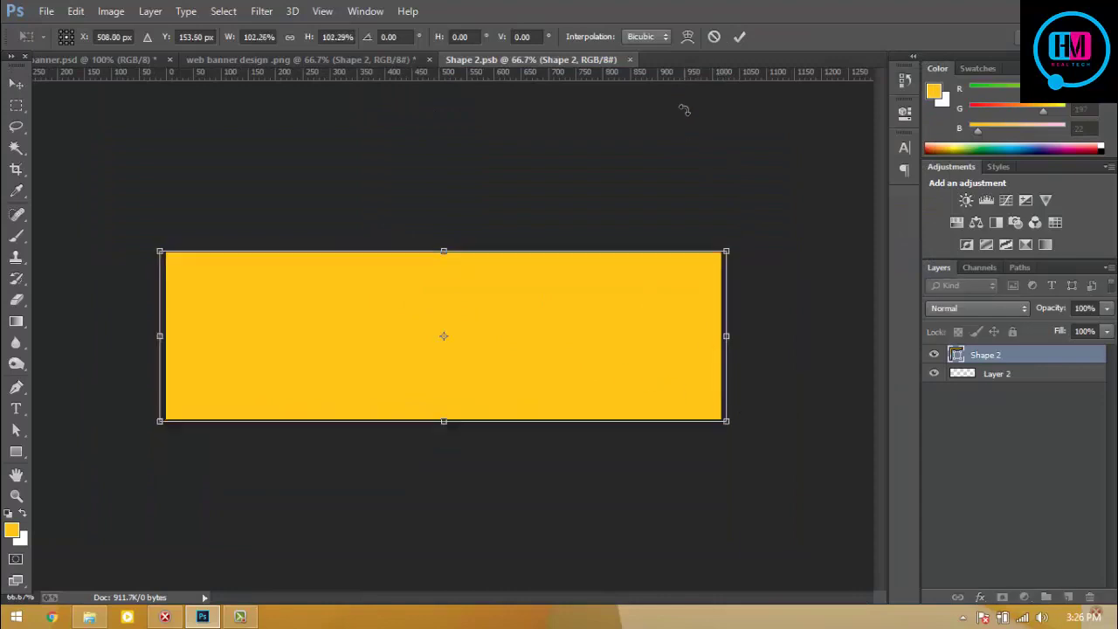
left_click(739, 37)
In the Web Banner design, delete the merged Lorem Ipsum layer and reshow all hidden layers
left_click(101, 58)
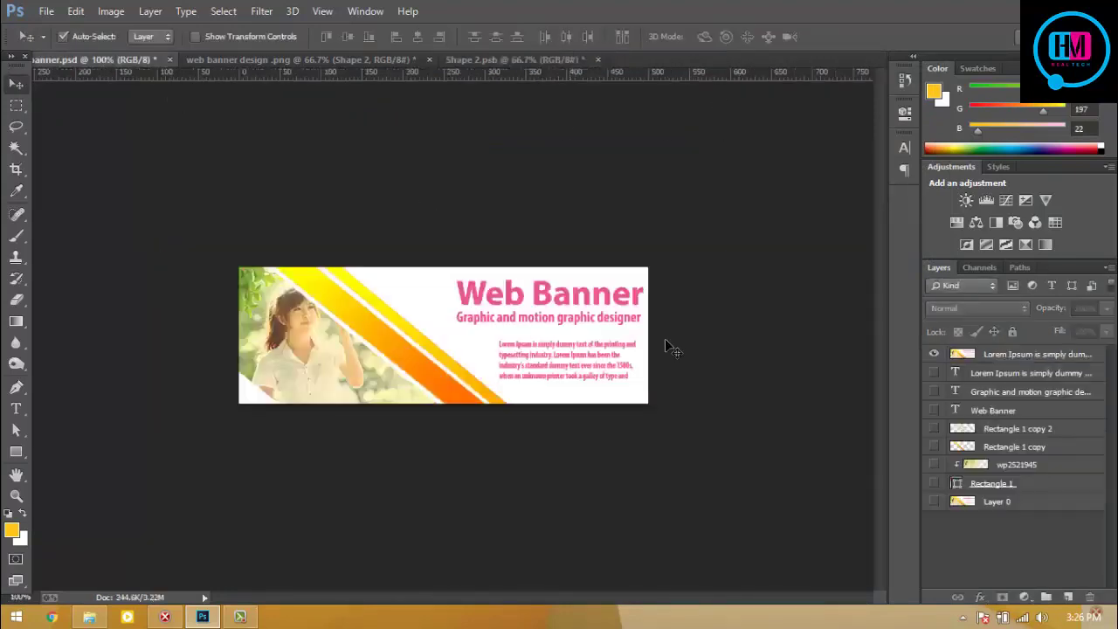
left_click_drag(962, 357, 984, 354)
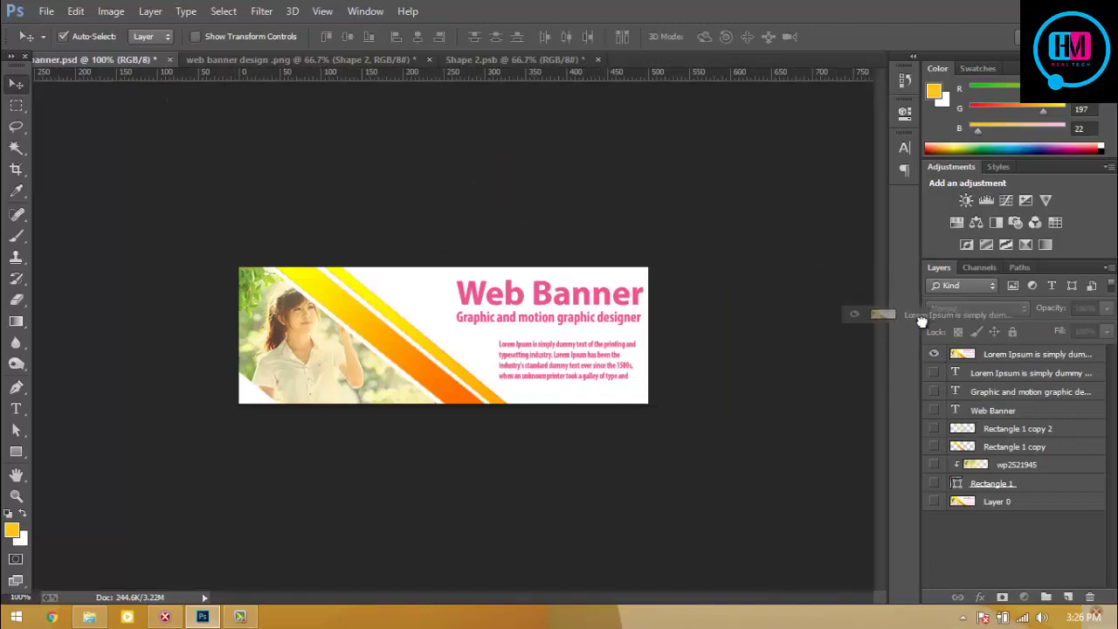
left_click(984, 354)
left_click(933, 354)
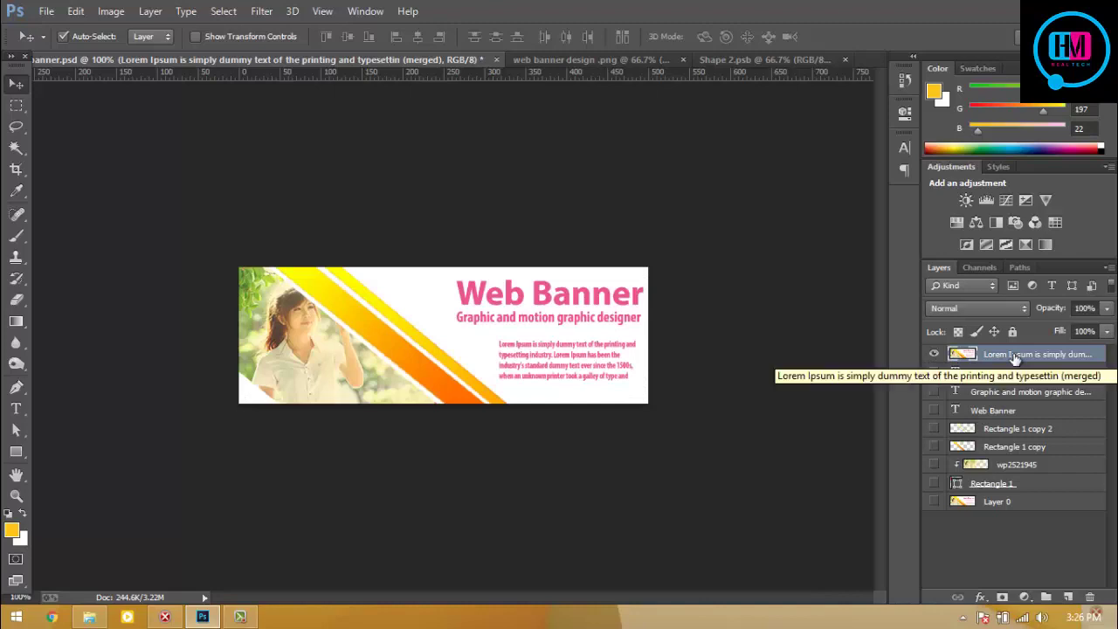
key("Delete")
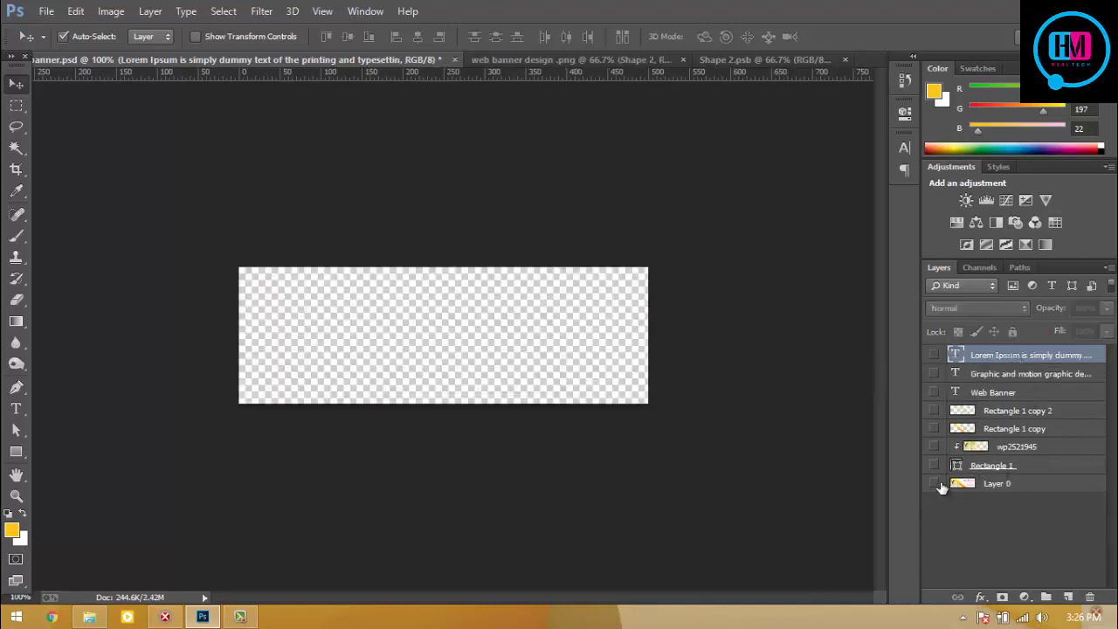
left_click(935, 485)
left_click_drag(934, 354, 934, 429)
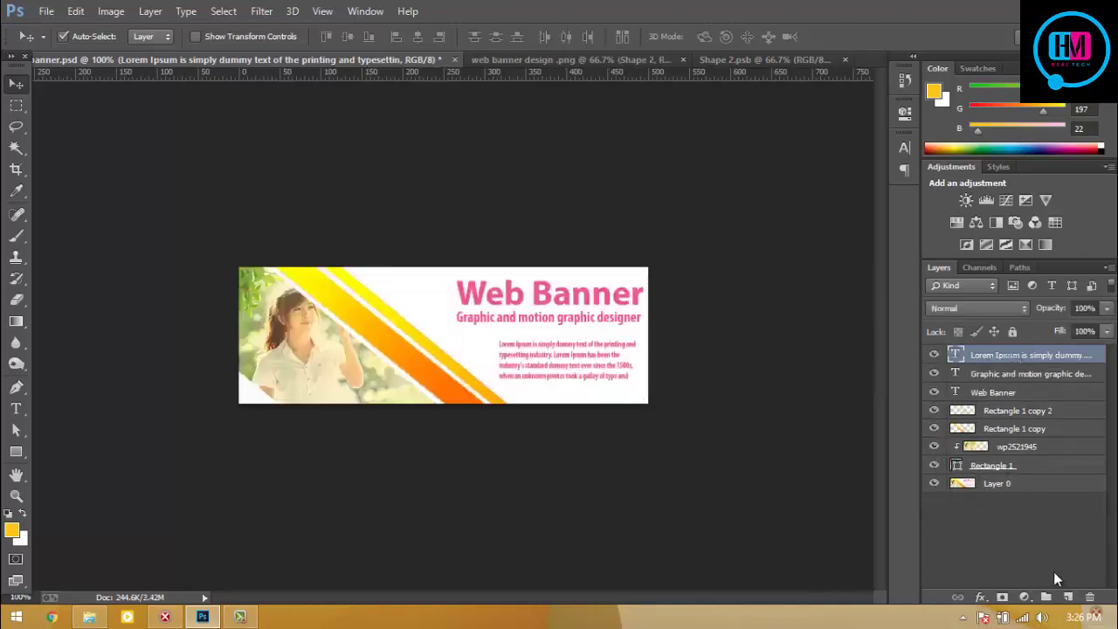
Add a dark-grey-filled Layer 1 at the bottom to compare, then delete it and select all layers
left_click(1067, 597)
left_click_drag(996, 355, 1038, 523)
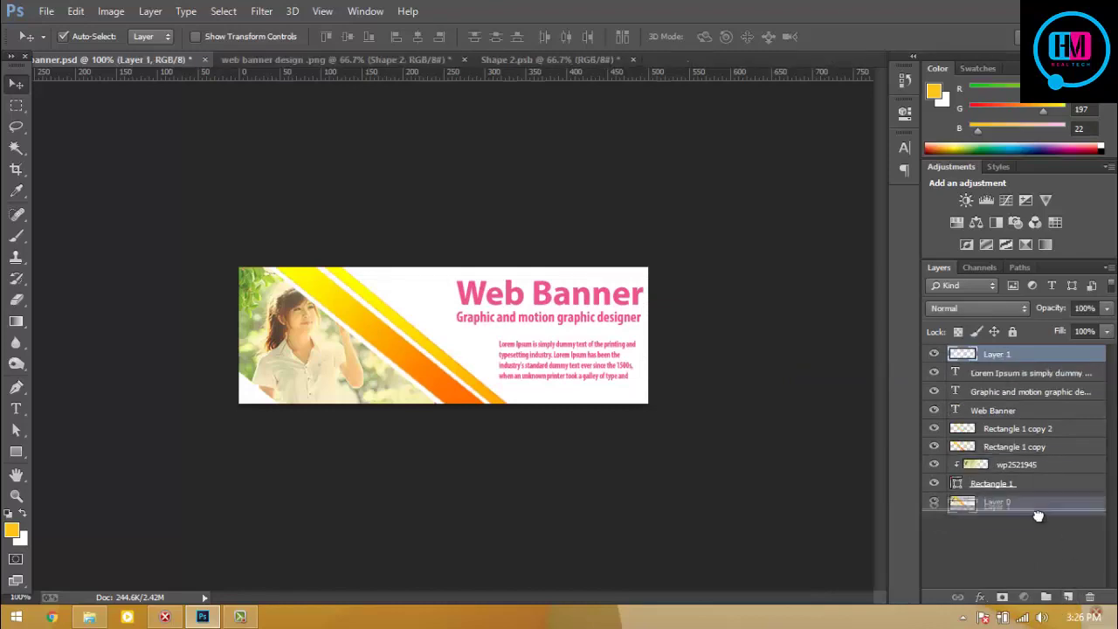
left_click(12, 529)
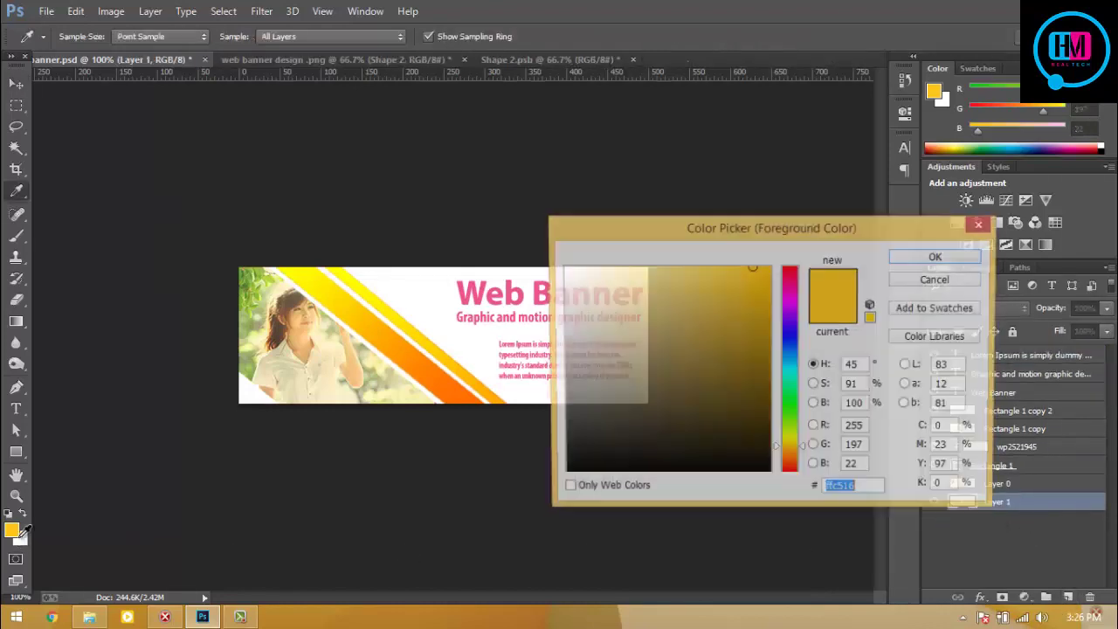
left_click(916, 258)
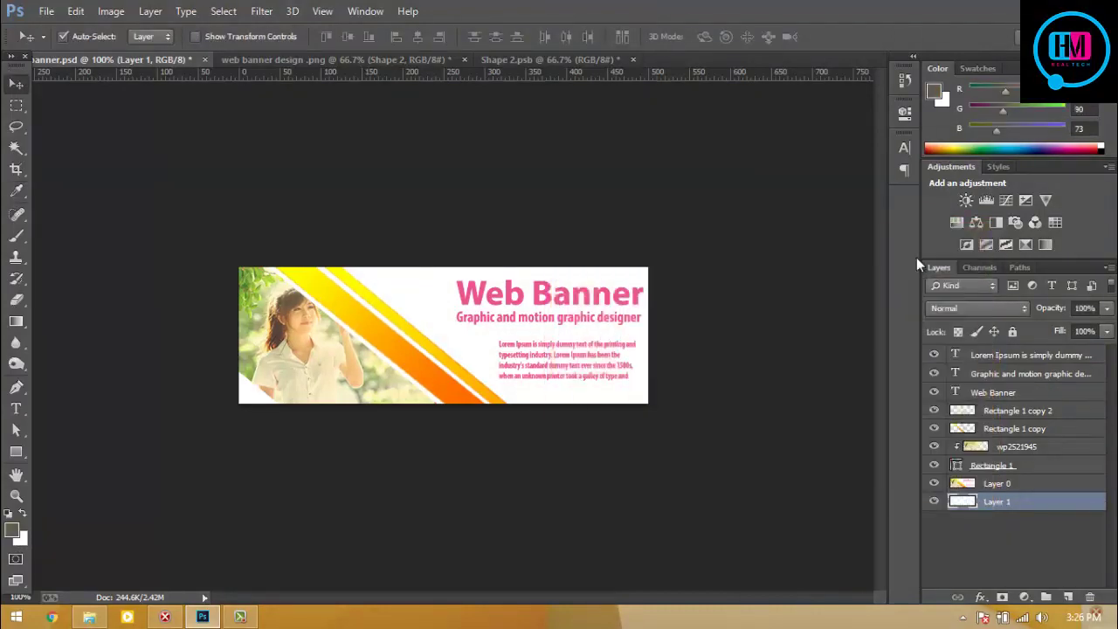
key("alt+BackSpace")
left_click(934, 484)
left_click(935, 485)
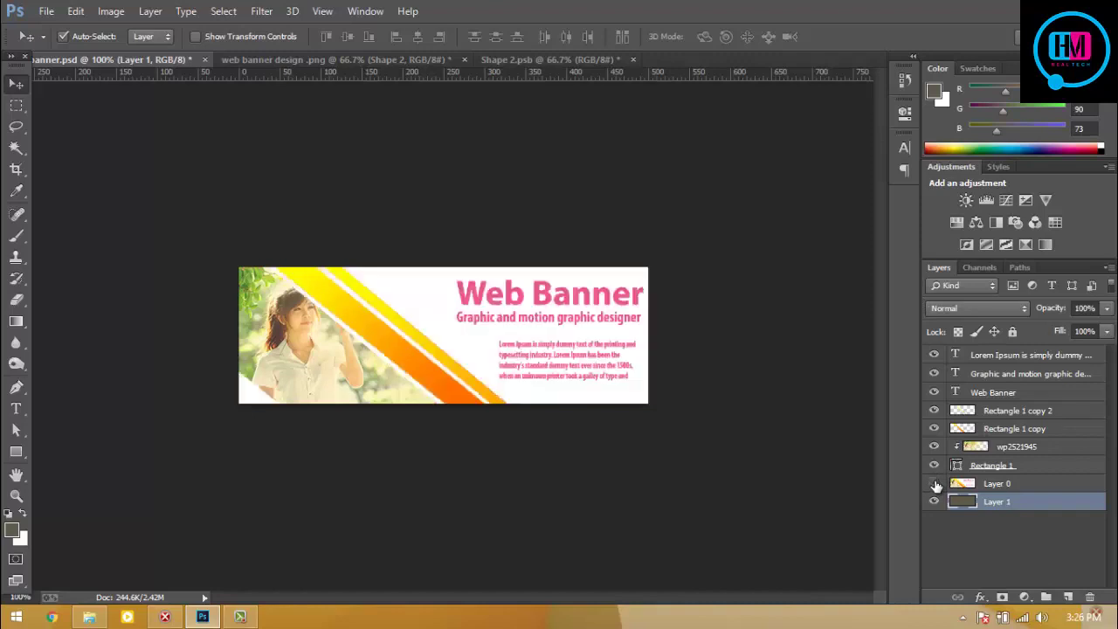
left_click(935, 485)
key("Delete")
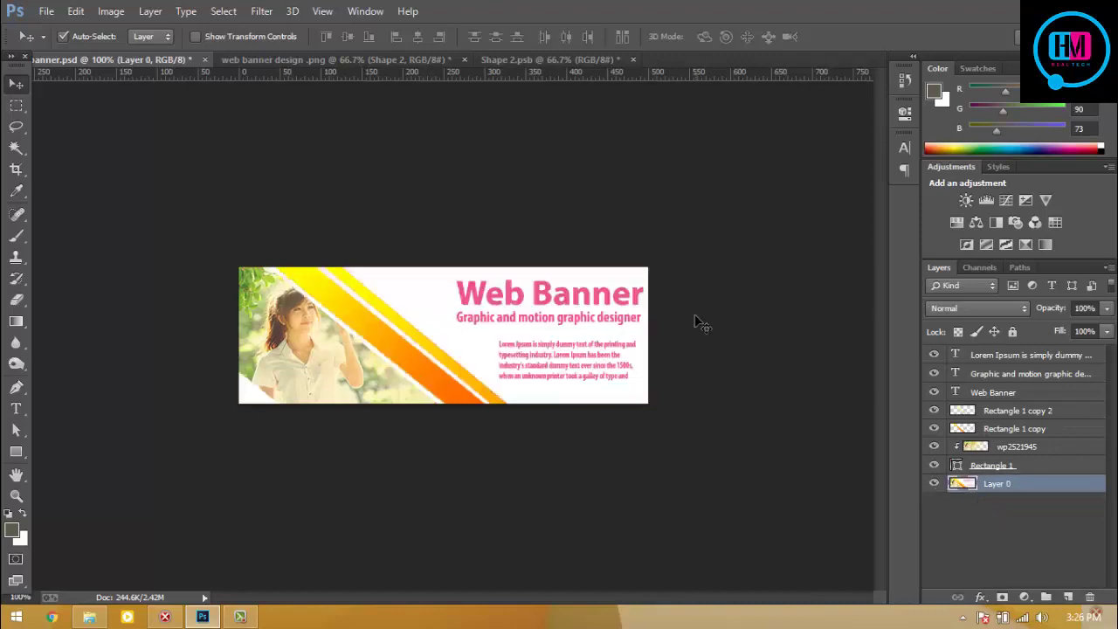
left_click(1009, 357, "shift")
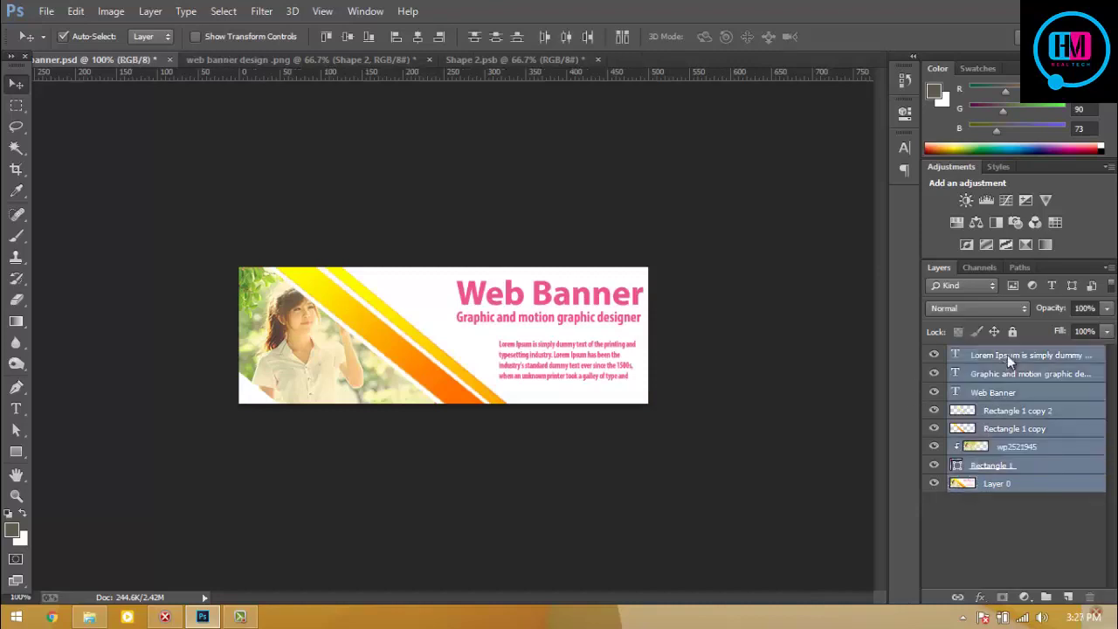
Stamp all the banner's layers into one merged layer on top
key("ctrl+alt+e")
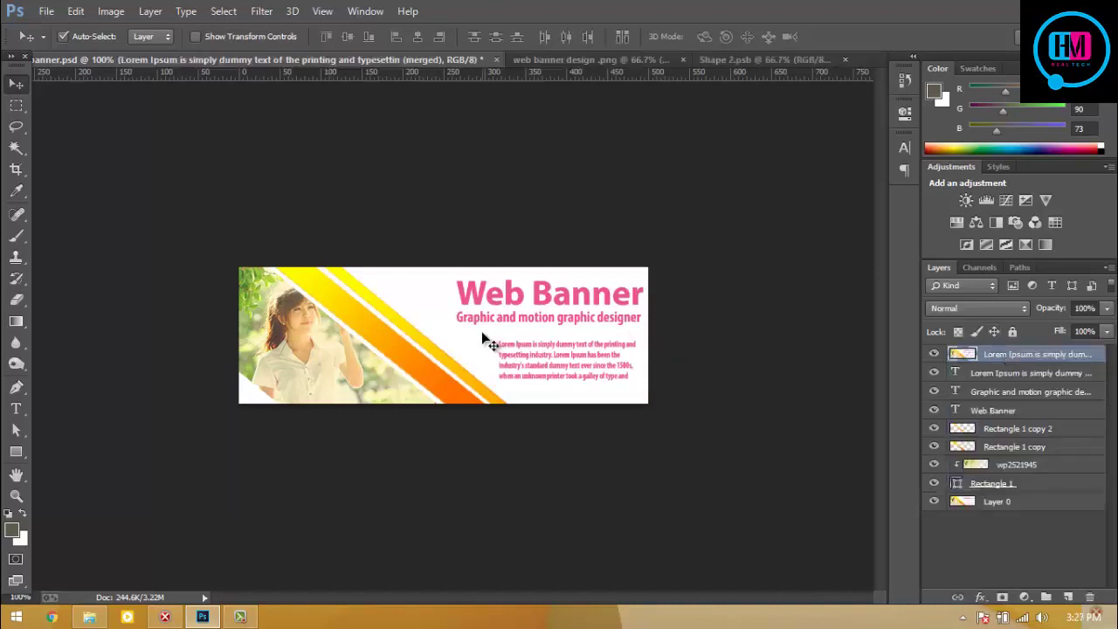
key("ctrl+t")
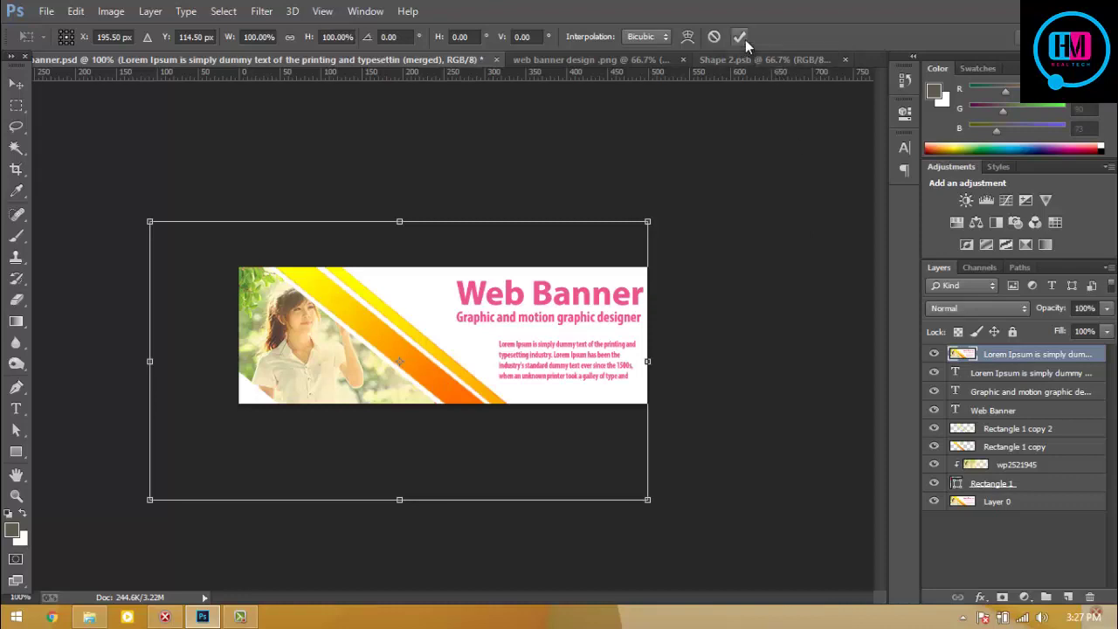
left_click(740, 38)
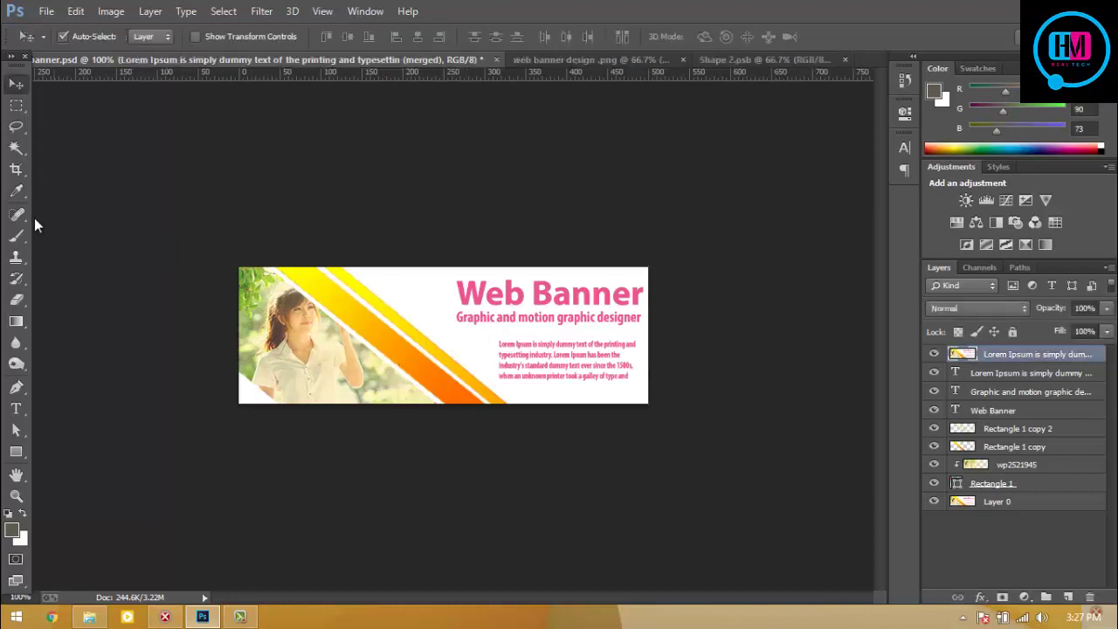
Crop away pixels outside the canvas and drag the merged banner into Shape 2.psb
left_click(16, 169)
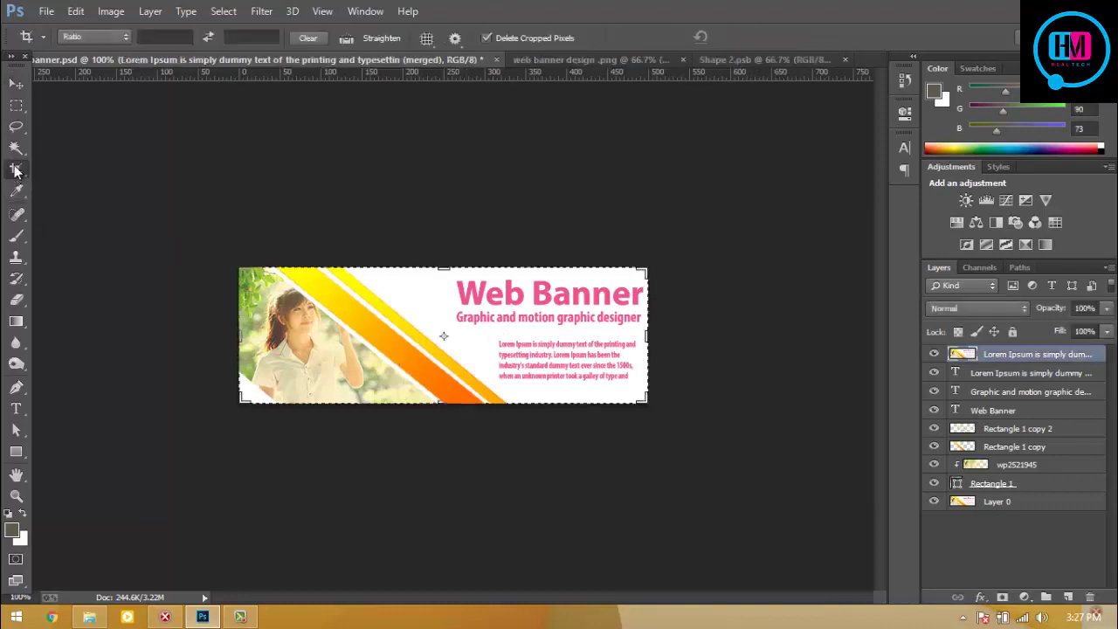
left_click(611, 162)
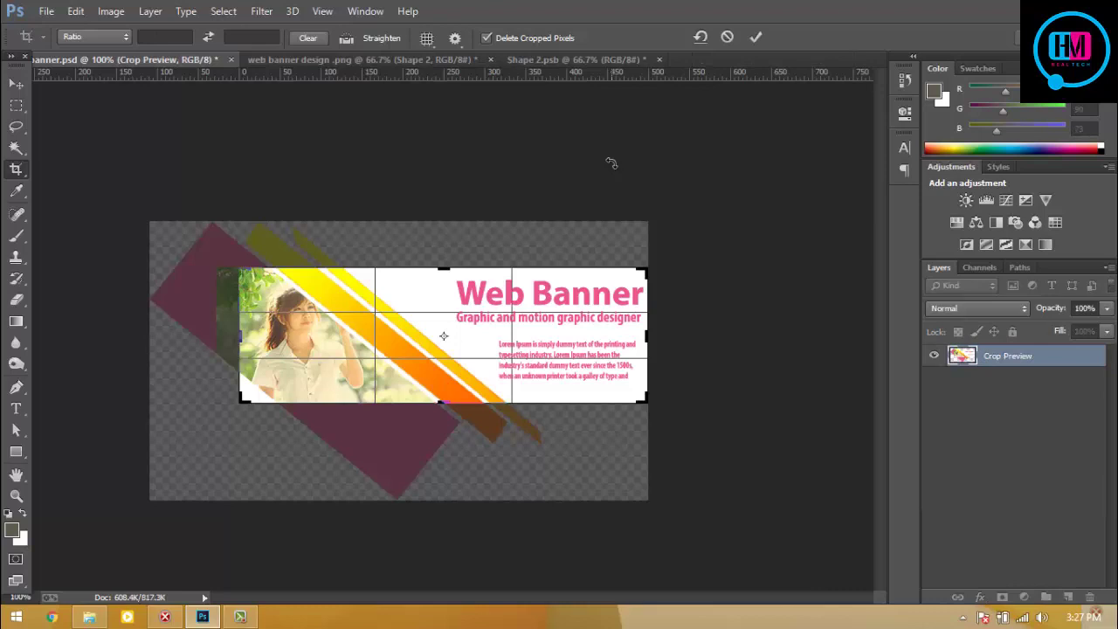
left_click(756, 37)
left_click(15, 84)
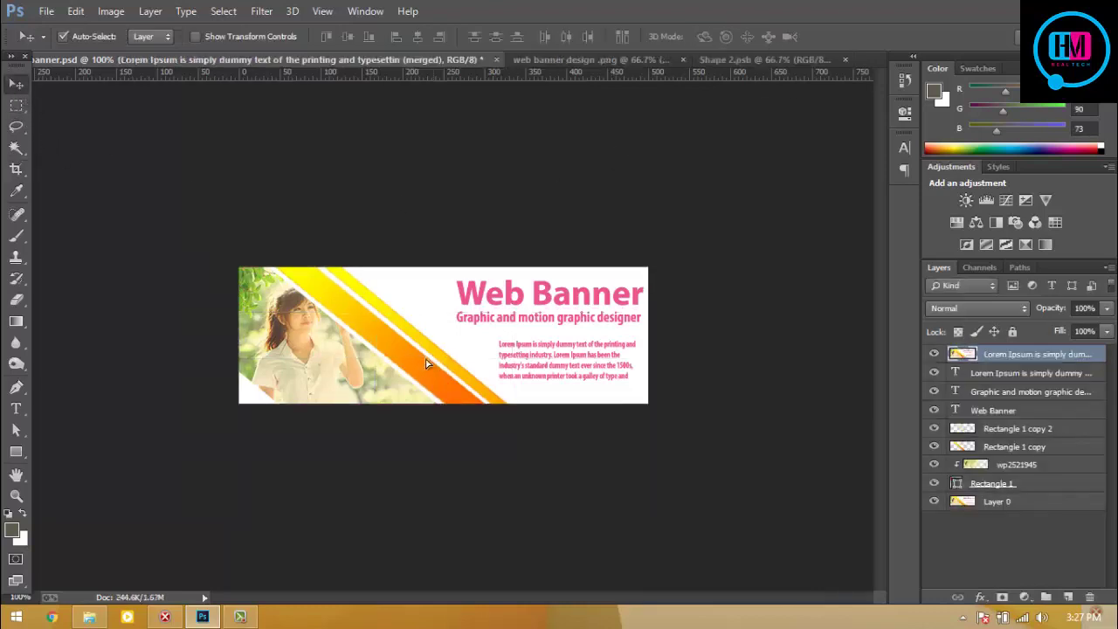
mouse_move(426, 358)
left_mouse_down()
mouse_move(349, 303)
mouse_move(766, 70)
mouse_move(609, 312)
mouse_move(452, 358)
left_mouse_up()
Scale the merged banner to about 205% and nudge it down to fully cover the yellow rectangle
key("ctrl+t")
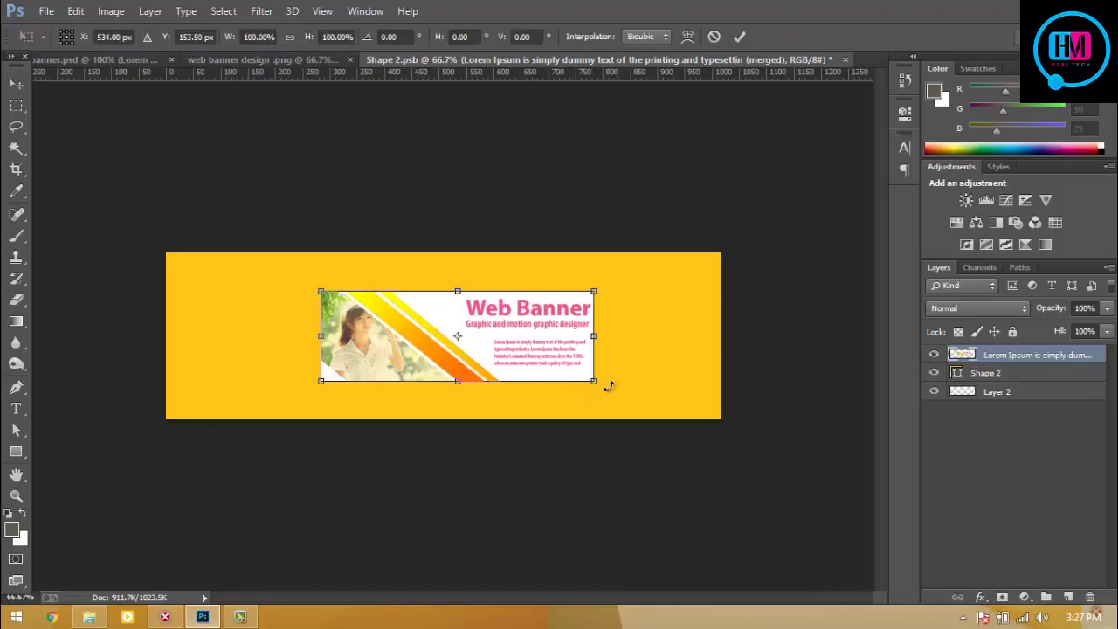
left_click_drag(598, 383, 732, 427)
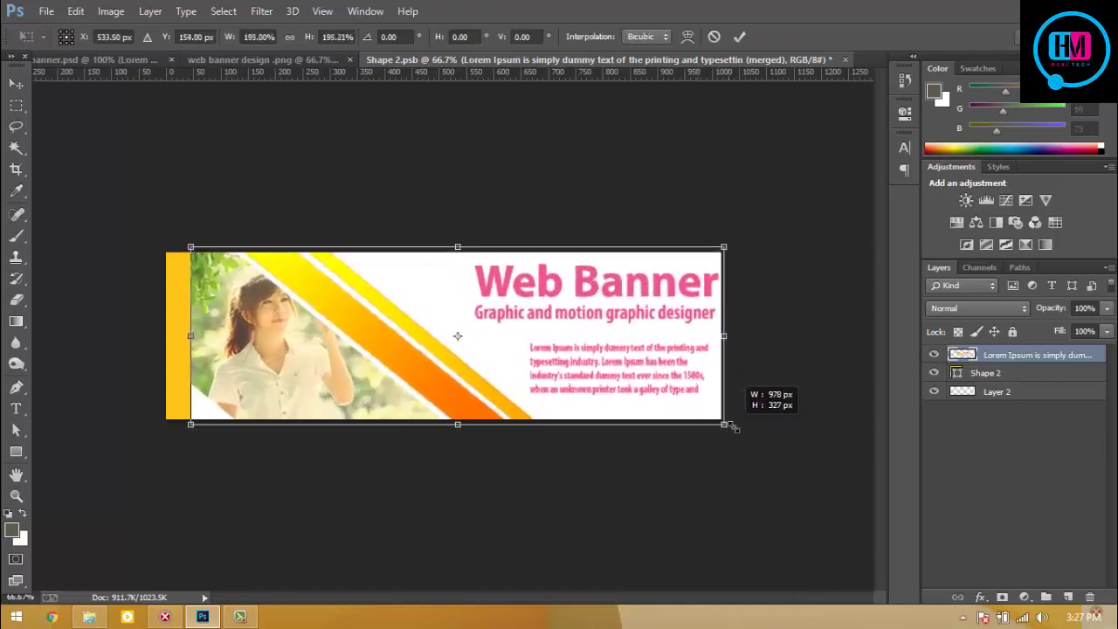
left_click_drag(644, 382, 637, 381)
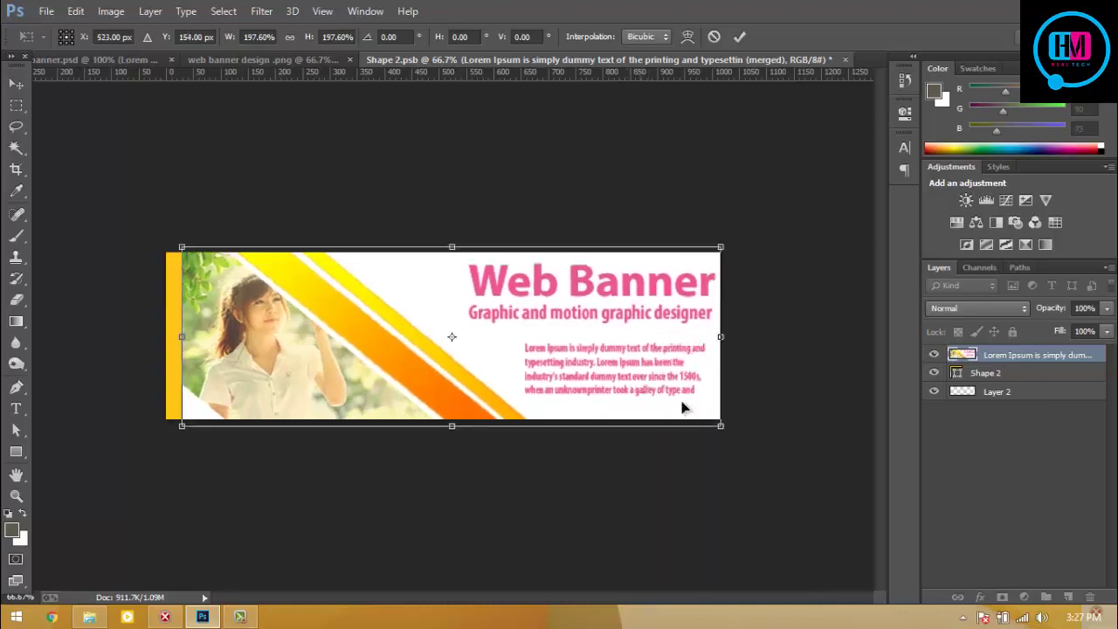
left_click_drag(722, 426, 732, 429)
mouse_move(662, 393)
left_mouse_down()
mouse_move(640, 381)
mouse_move(666, 346)
left_mouse_up()
left_click_drag(719, 427, 723, 430)
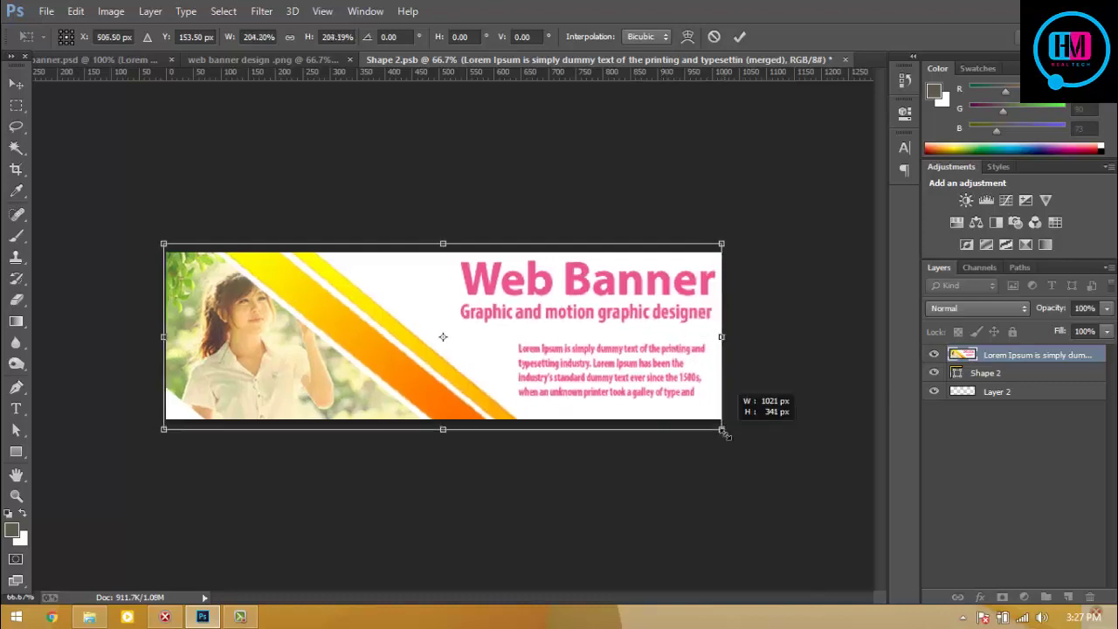
key("Down")
key("Down")
key("Down")
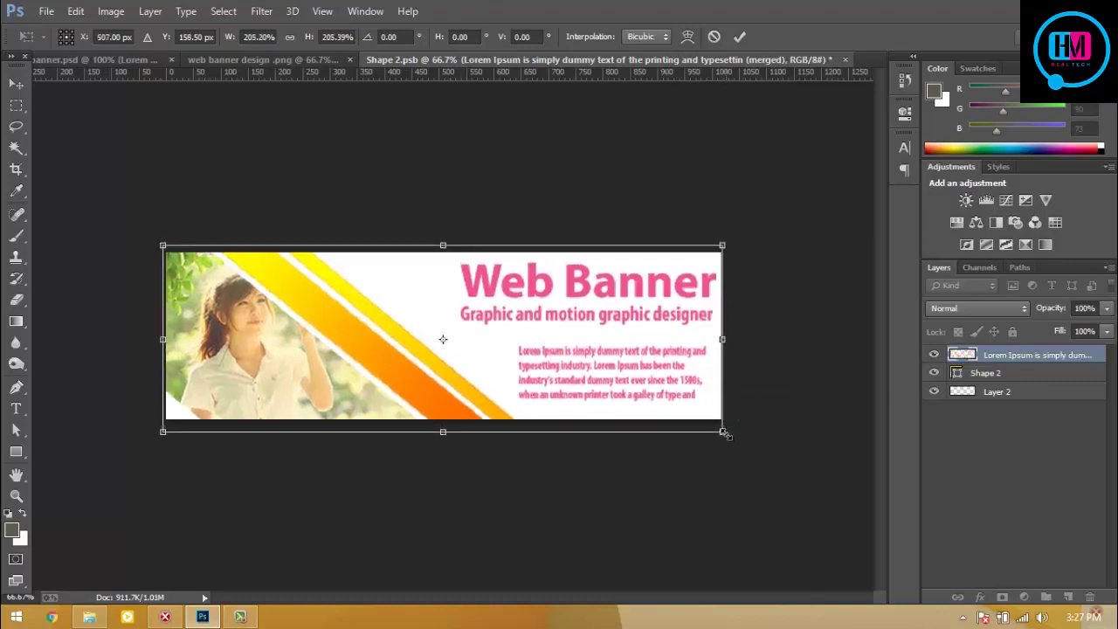
key("Down")
key("Down")
key("Down")
key("Down")
key("Down")
key("Down")
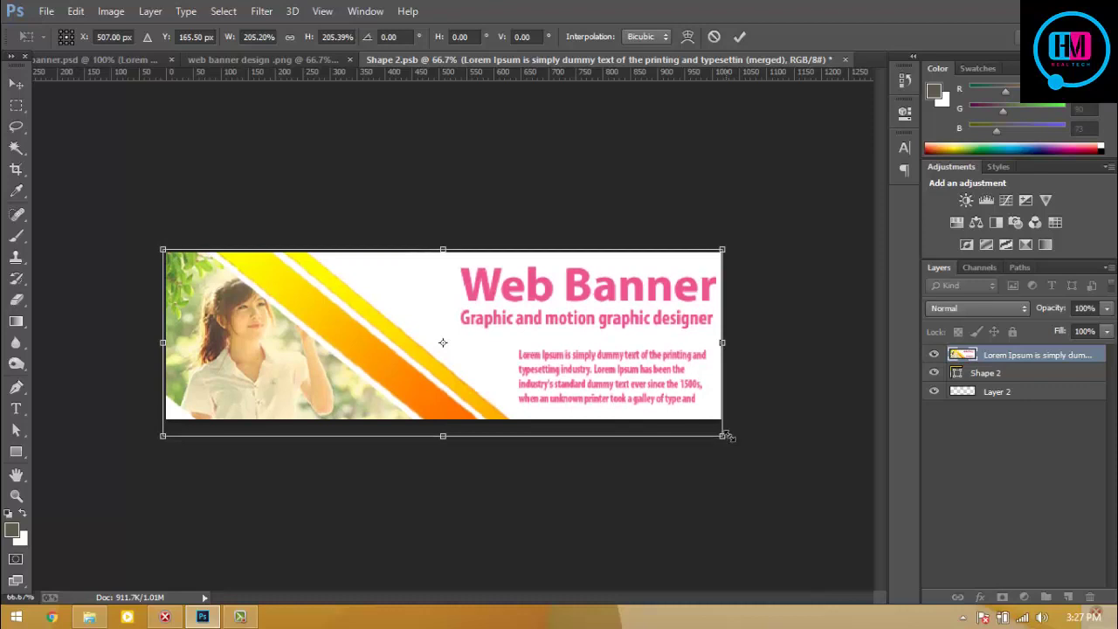
left_click(739, 36)
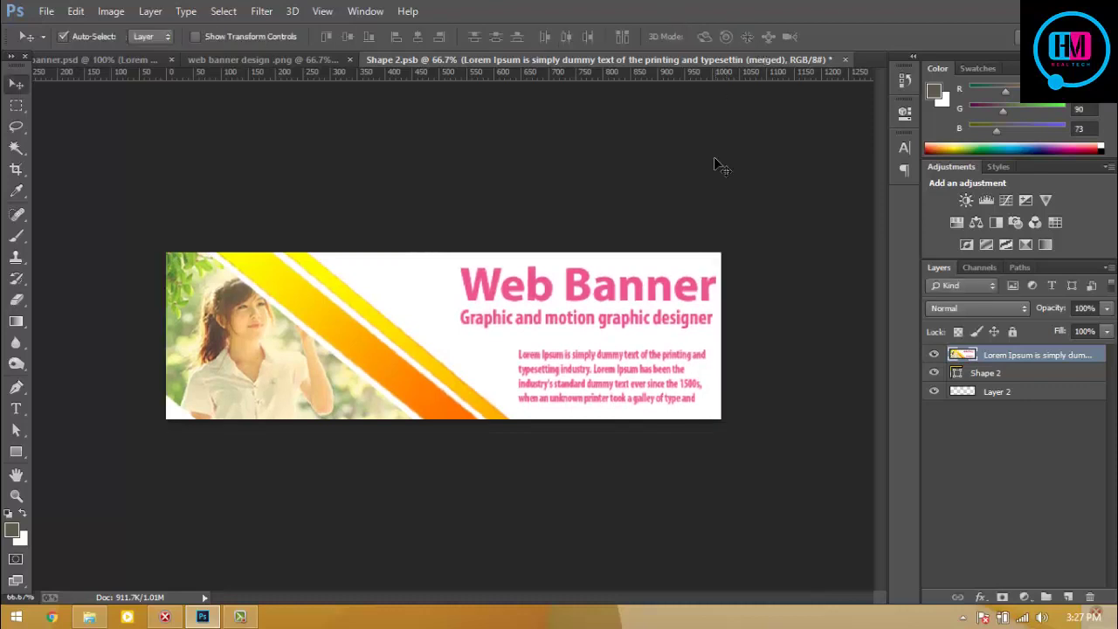
Review the orange dotted mockup with the banner: deselect Shape 2 and zoom out to 50%
left_click(293, 61)
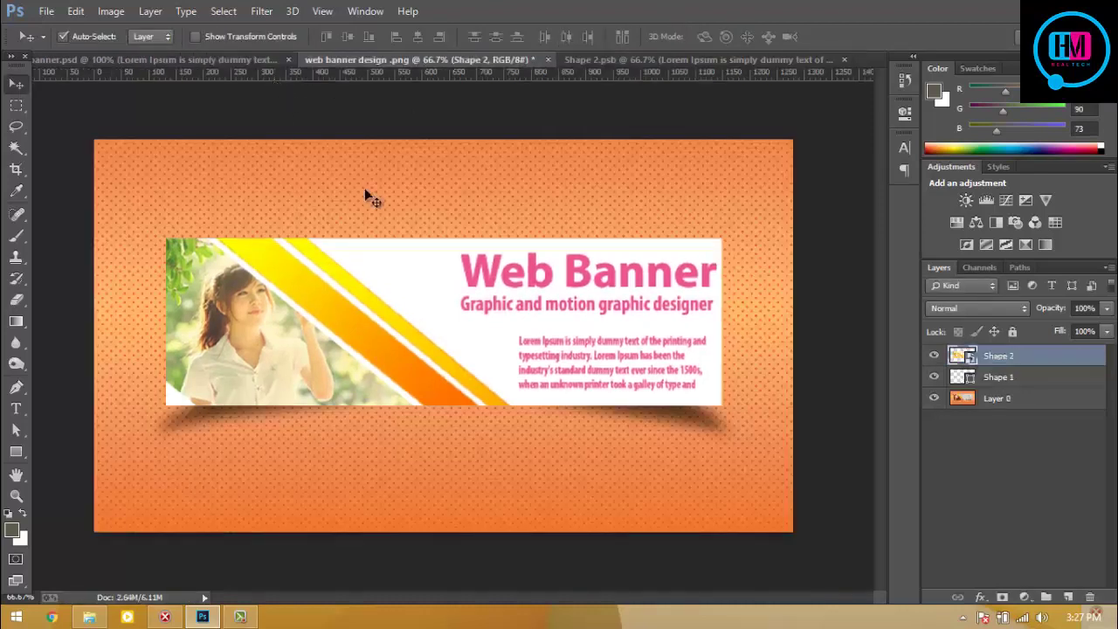
left_click(847, 277)
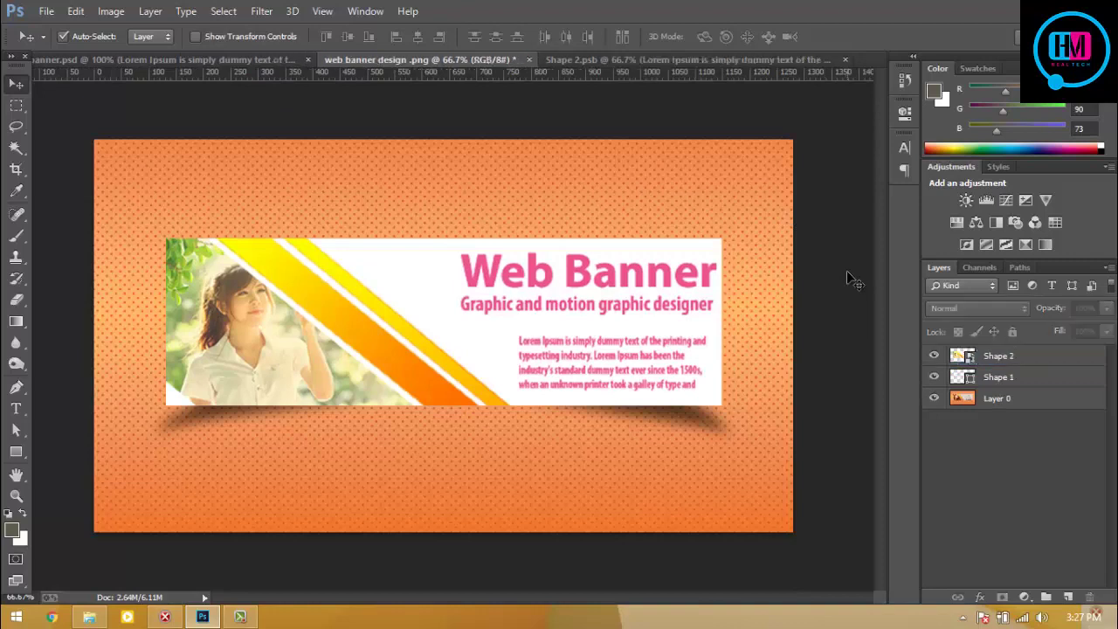
key("ctrl+minus")
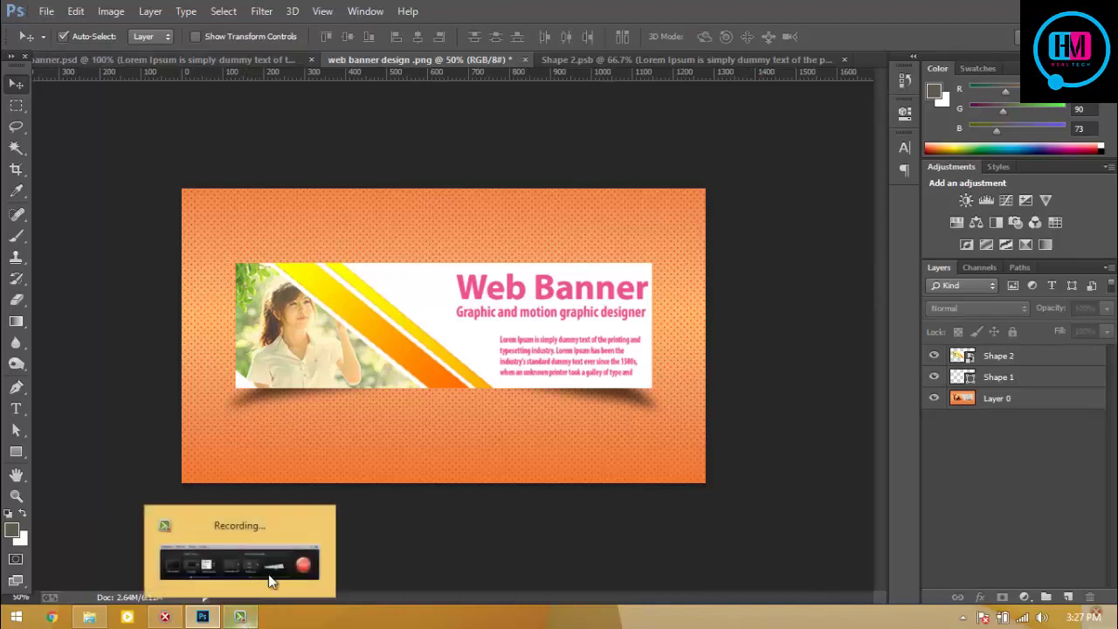
Close the Shape 2.psb document and return to the web banner design mockup
left_click(614, 63)
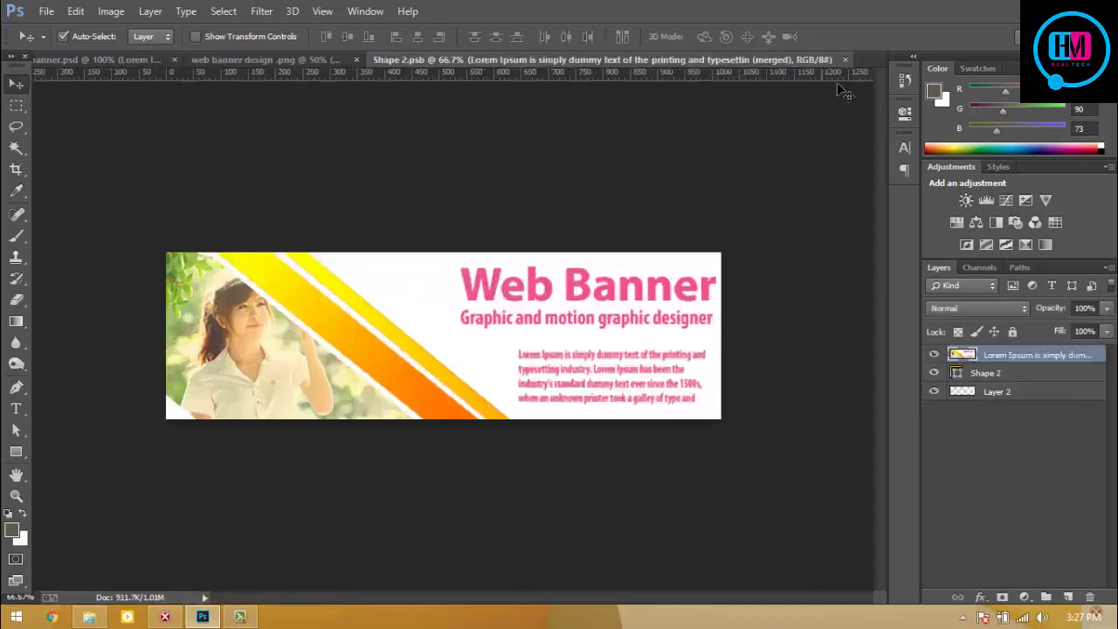
left_click(846, 59)
left_click(384, 59)
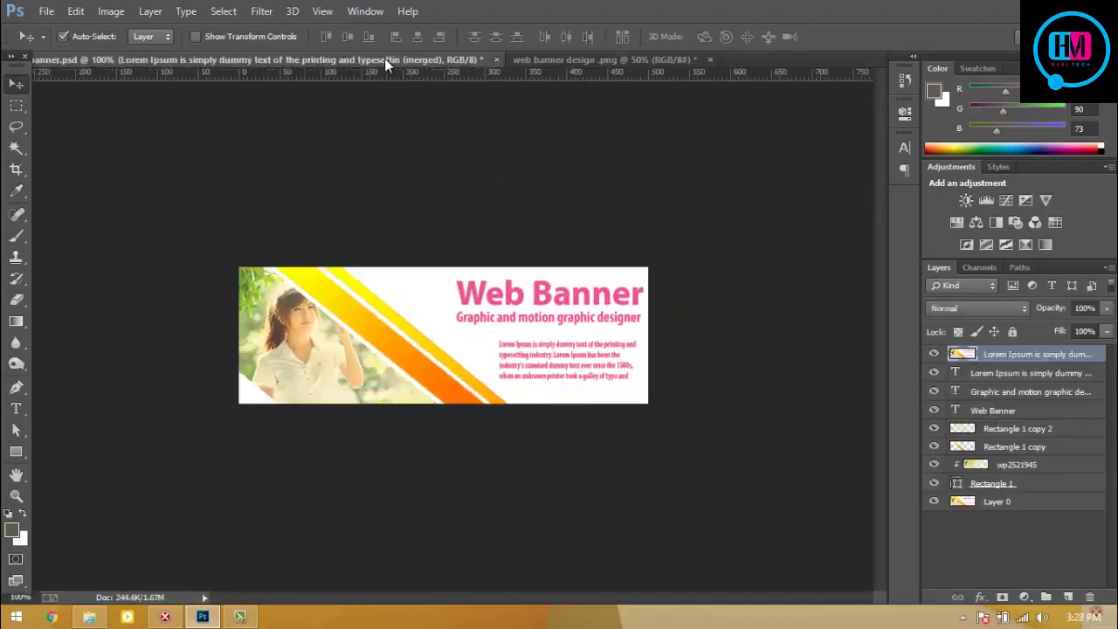
left_click(566, 62)
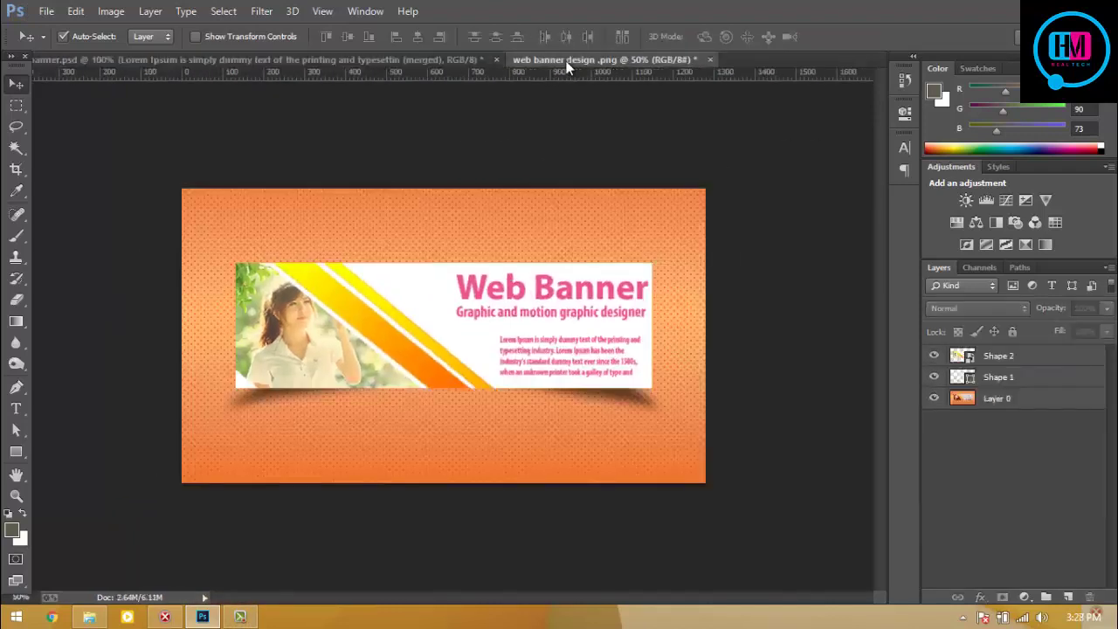
Close banner.psd without saving changes, then minimize Photoshop to show the desktop
left_click(398, 58)
left_click(497, 59)
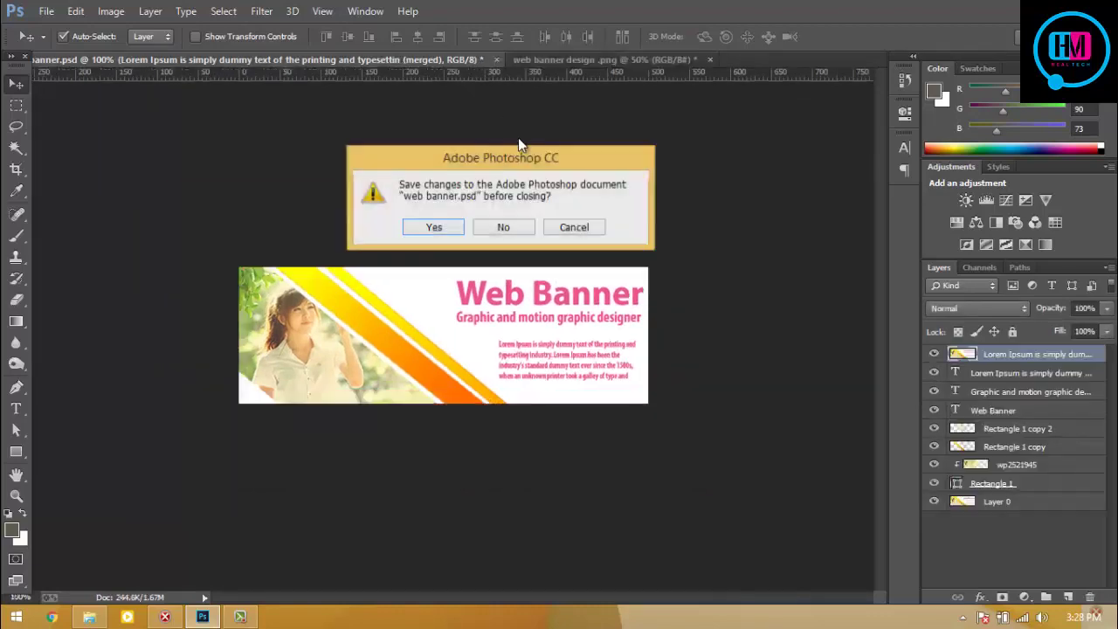
left_click(507, 229)
left_click(215, 619)
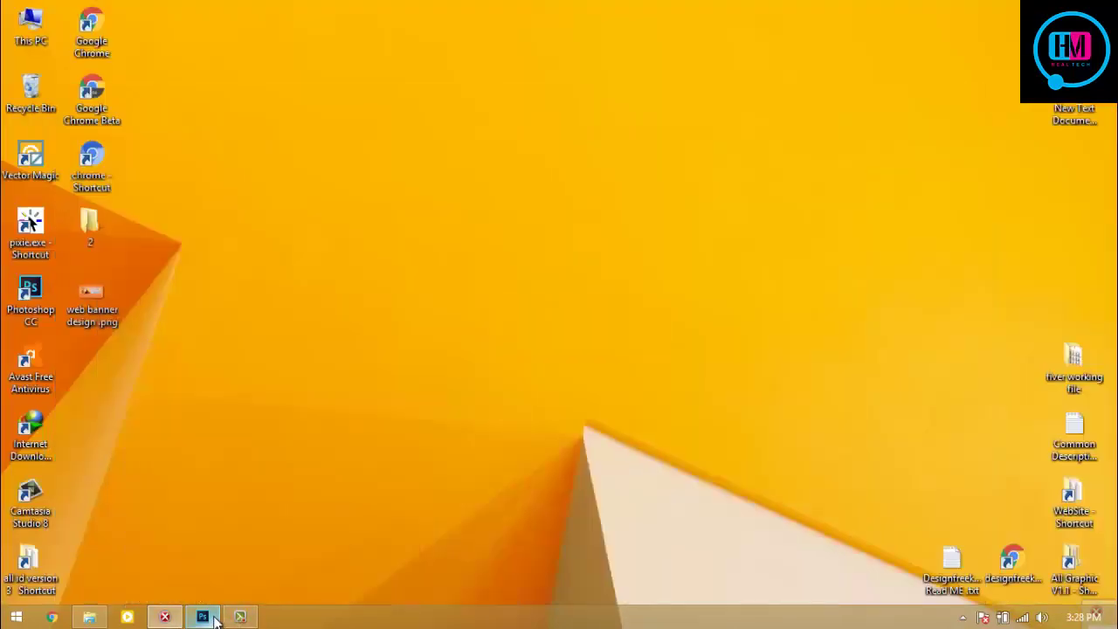